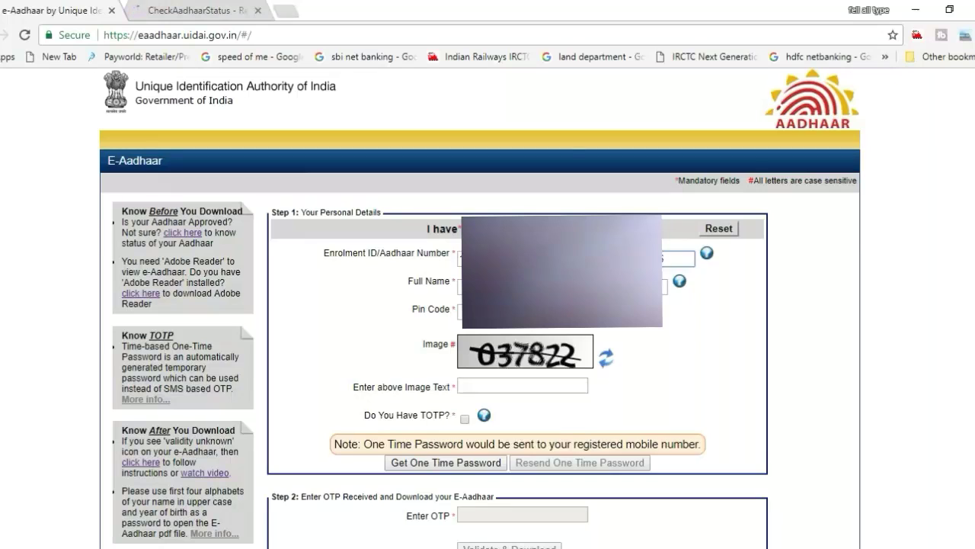
Enter the full name, pin code and image text 037822 on the Step 1 form.
click(459, 286)
text(R)
key(Tab)
text(7)
click(462, 385)
text(037822)
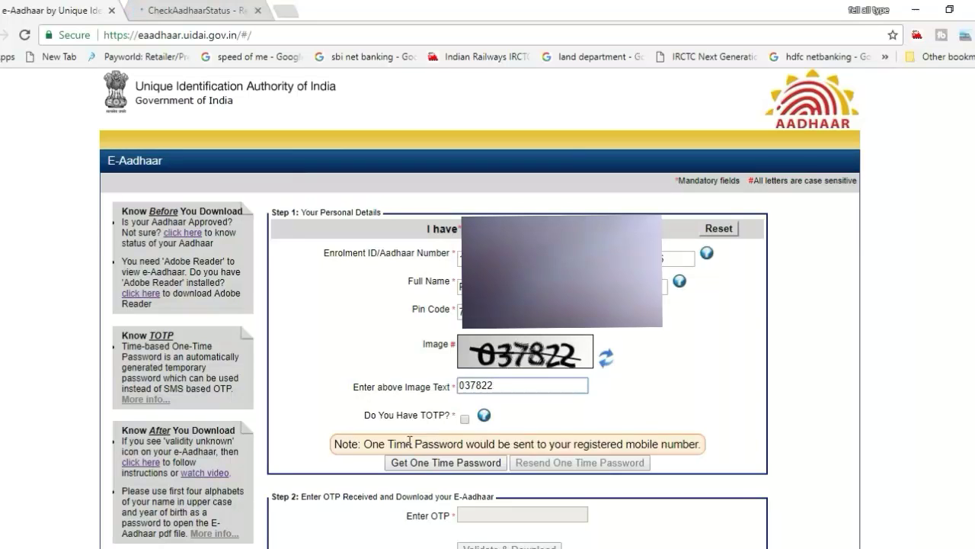
Turn TOTP off to use SMS OTP and request a one-time password for the entered ID.
click(465, 419)
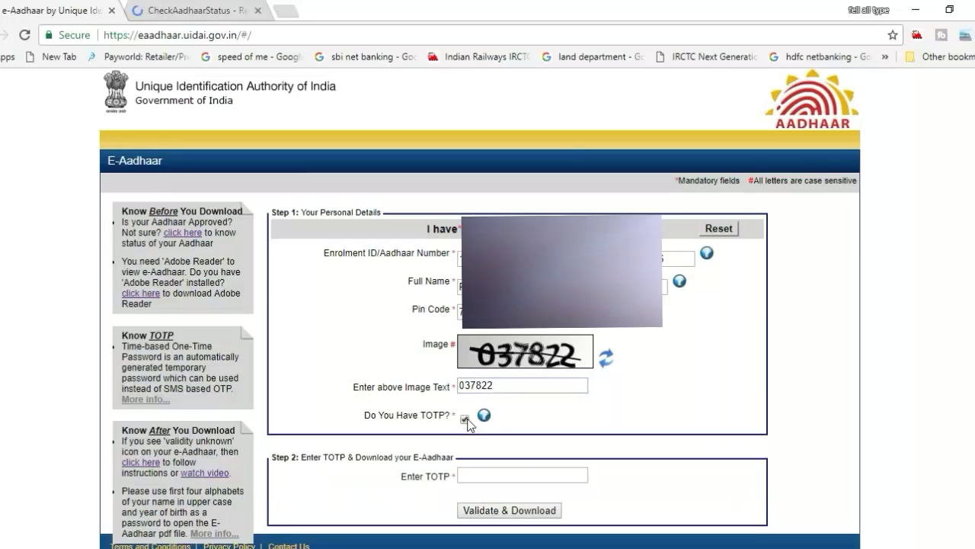
scroll(479, 460, down, 1)
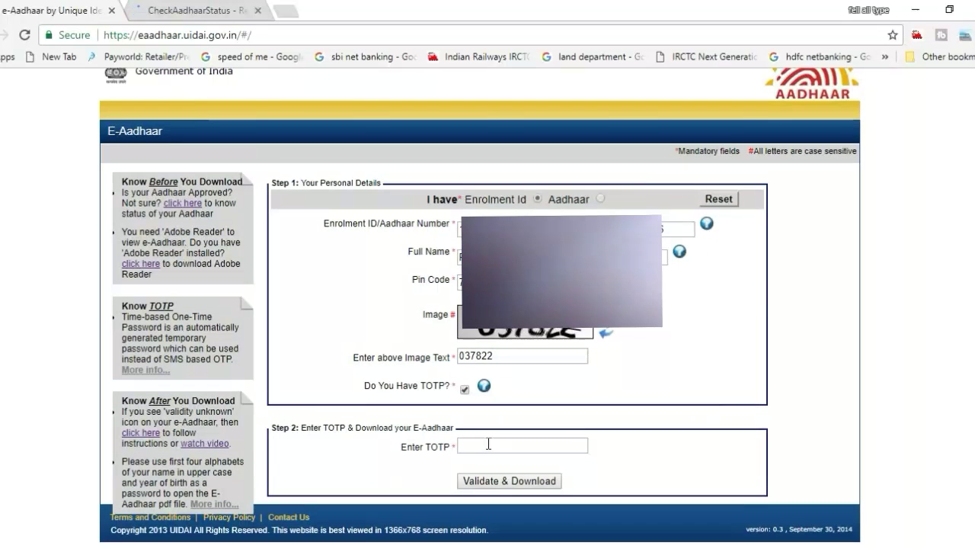
mouse_move(490, 393)
click(465, 389)
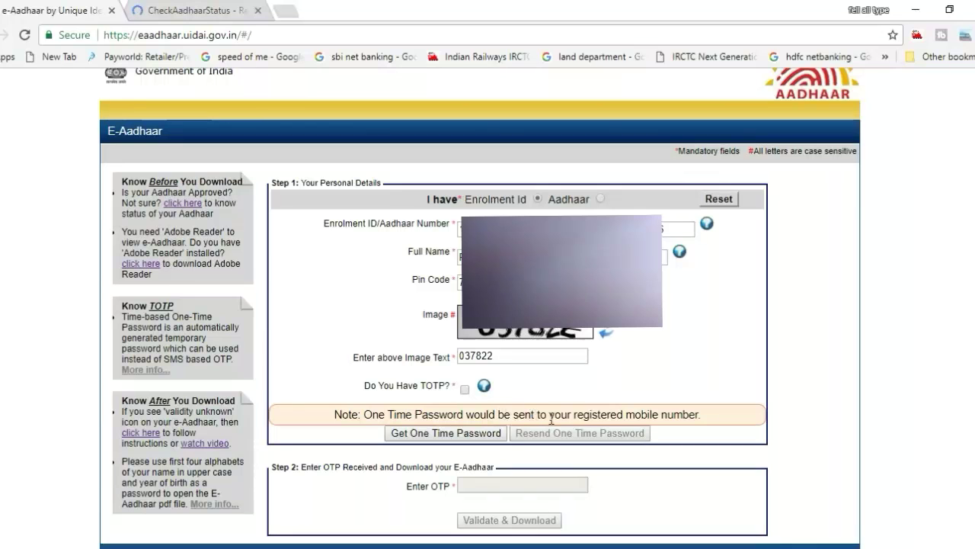
scroll(516, 428, down, 1)
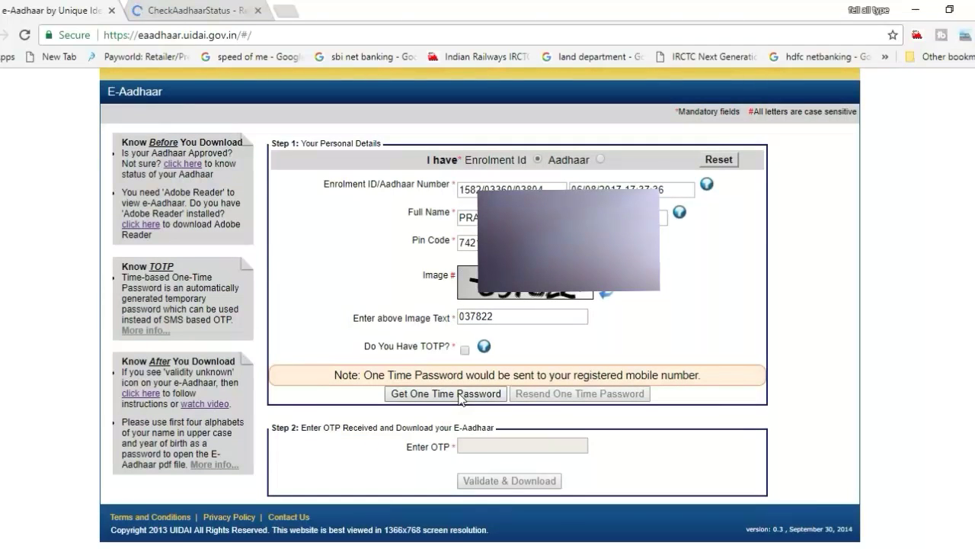
click(460, 395)
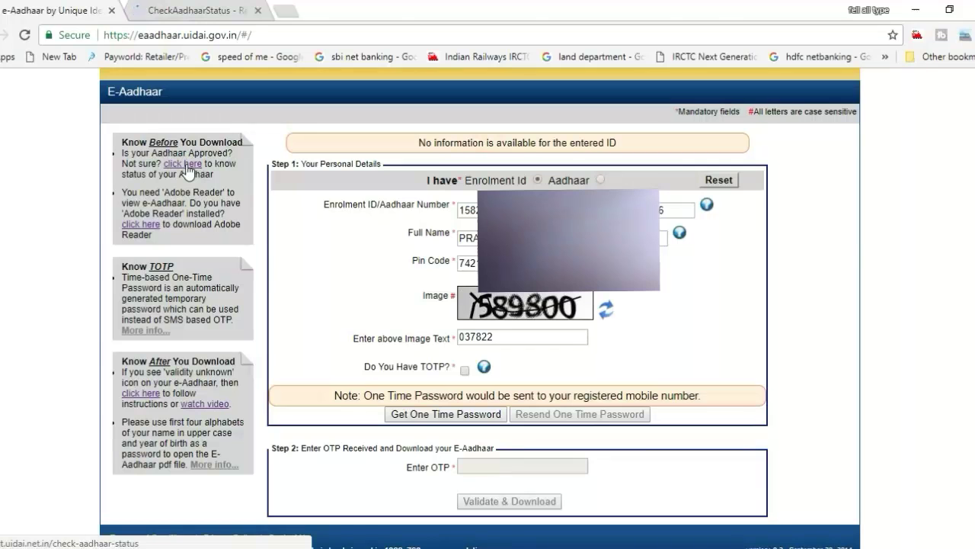
Open the Check Aadhaar Status page and enter the enrolment ID and its date/time.
click(188, 169)
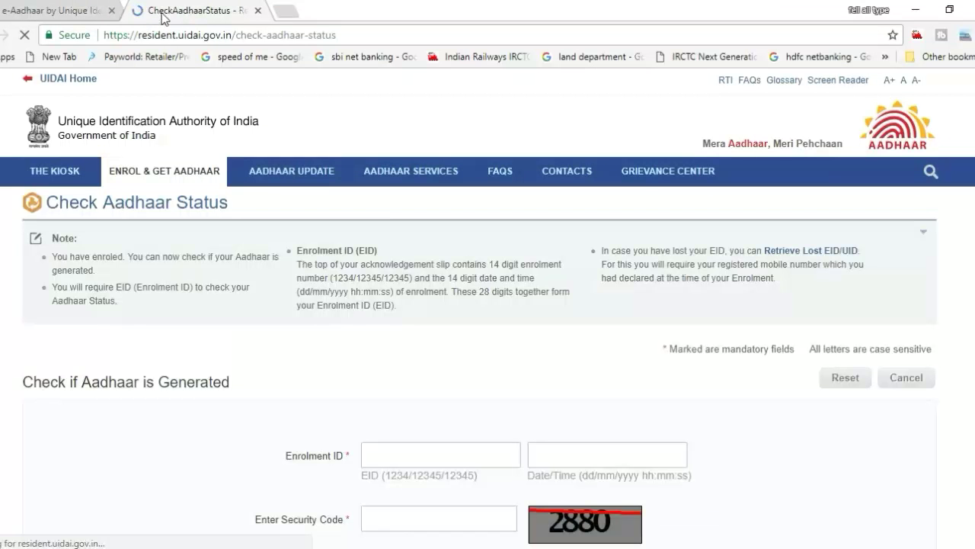
scroll(518, 369, down, 3)
scroll(375, 281, up, 3)
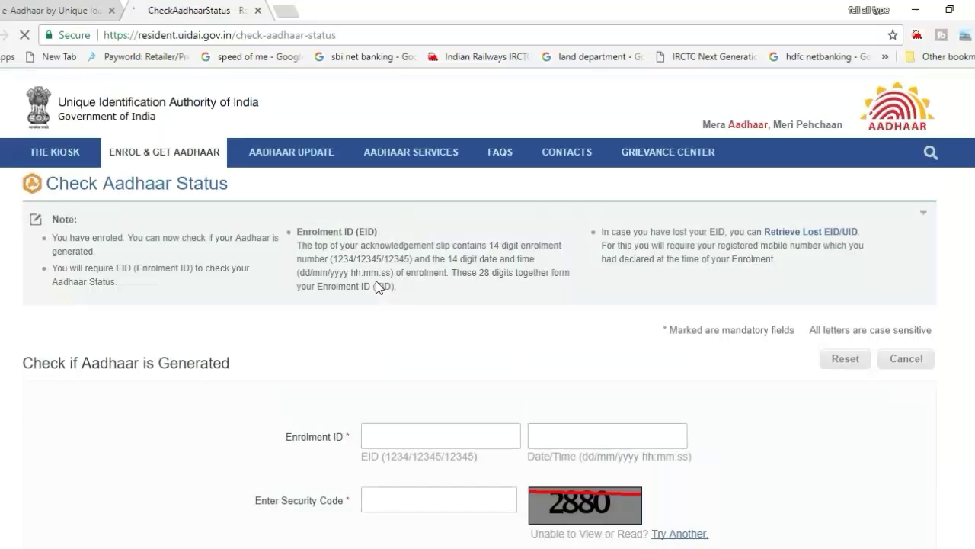
click(382, 455)
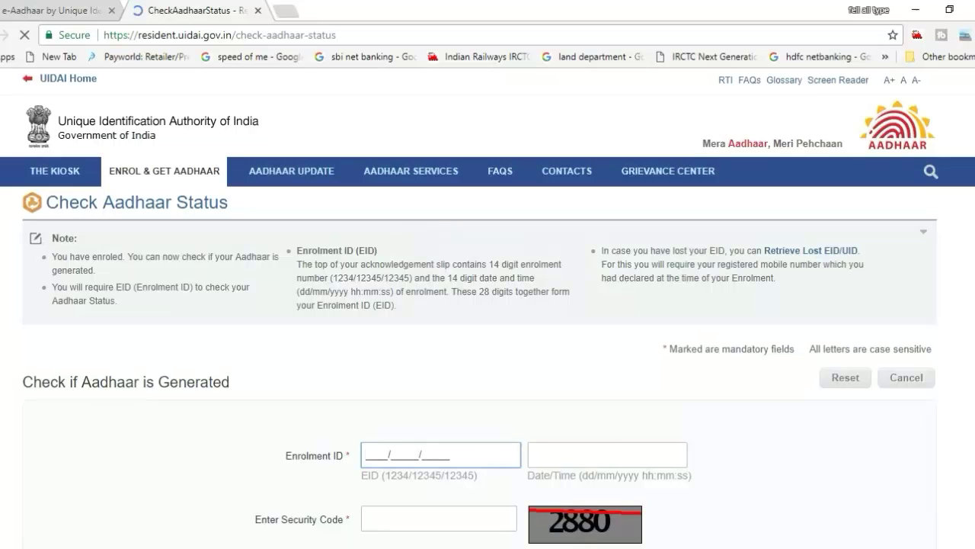
text(1)
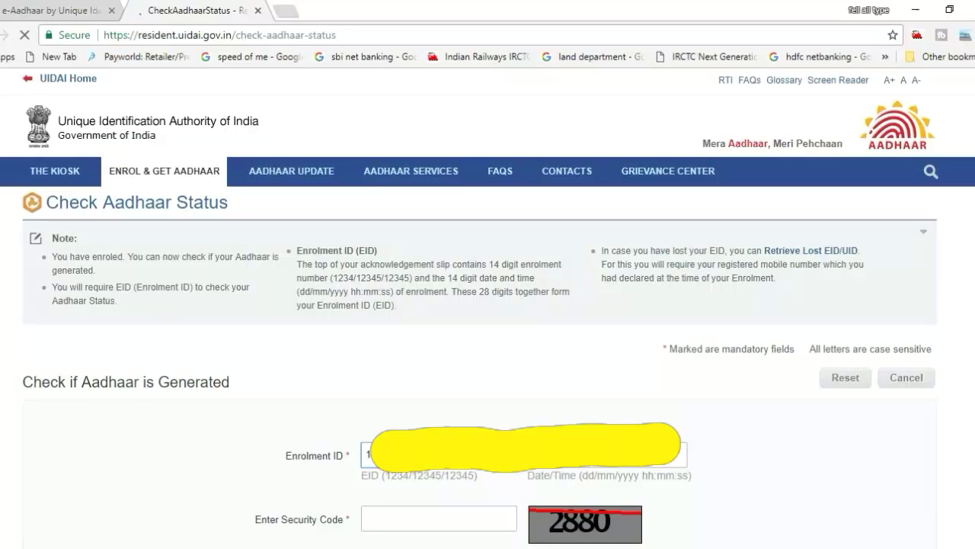
key(Tab)
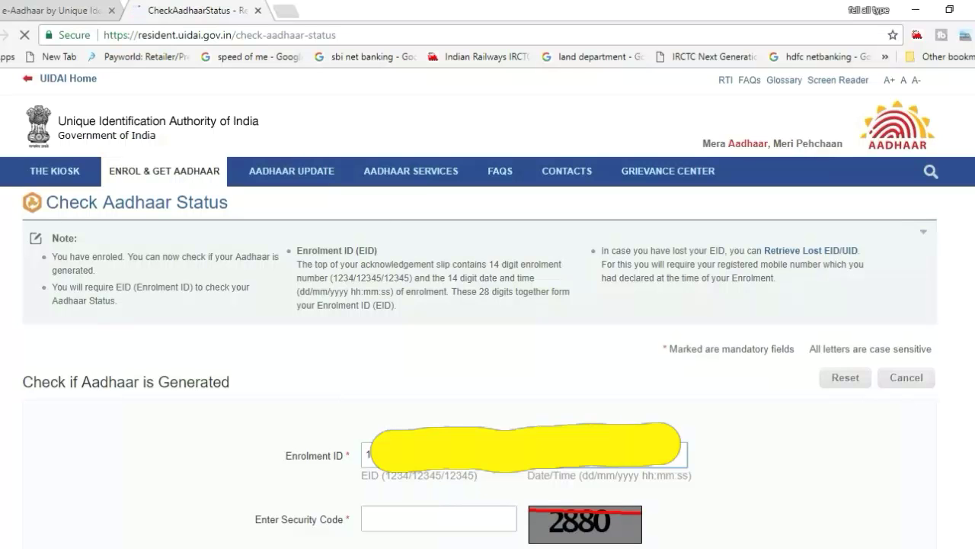
Enter security code 2880 and submit the status check.
click(373, 523)
text(2)
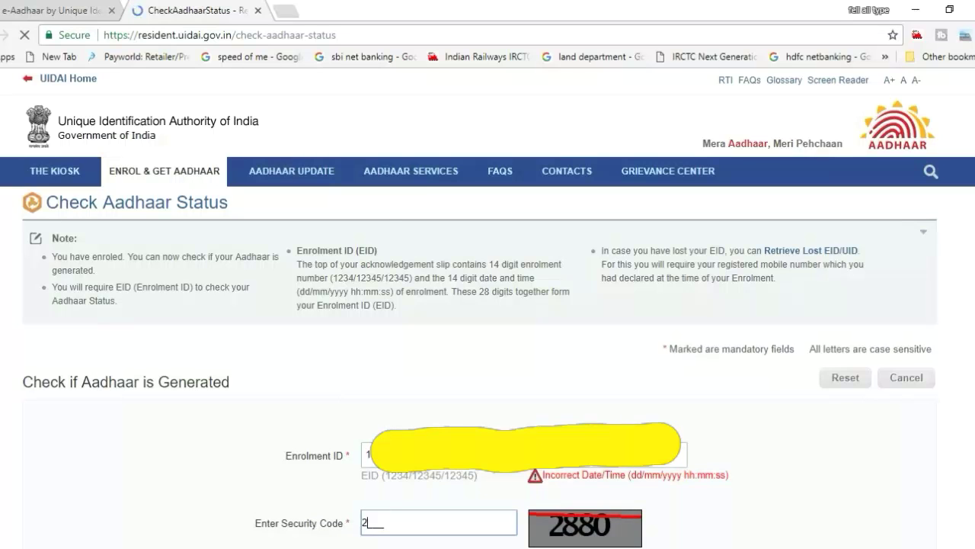
text(880)
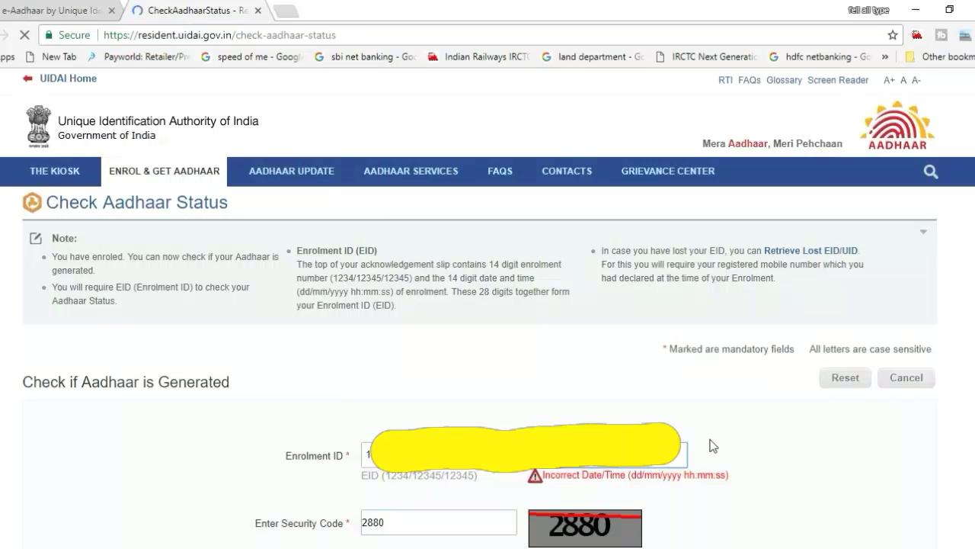
scroll(710, 442, down, 2)
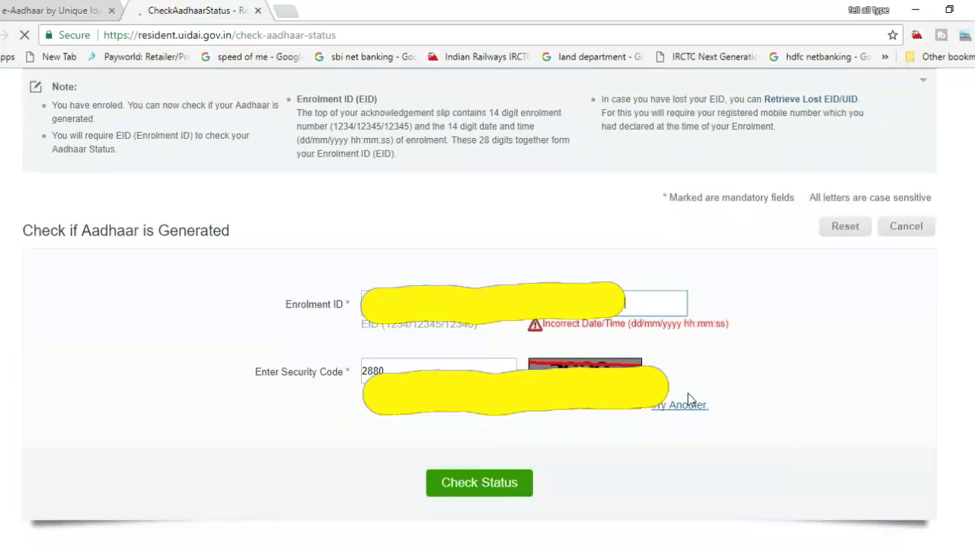
scroll(483, 374, down, 2)
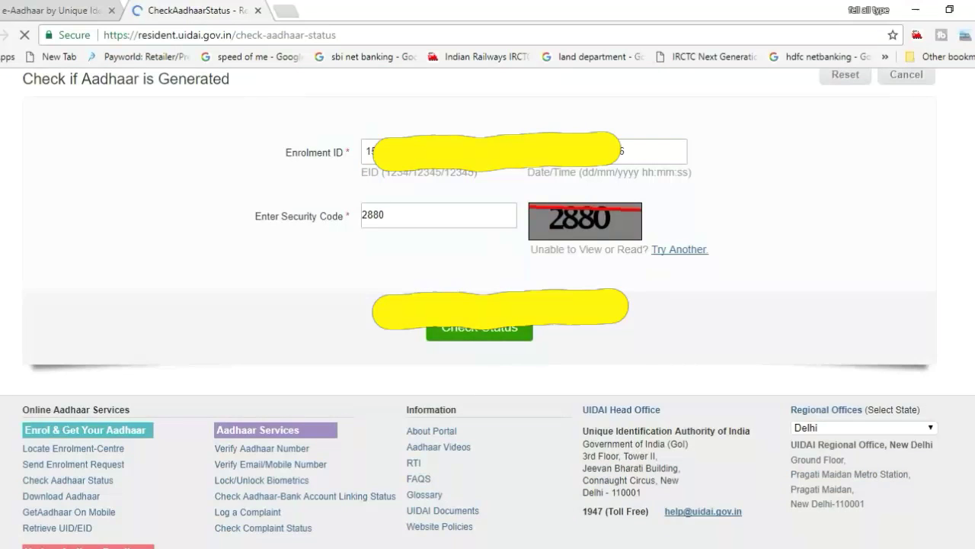
click(496, 328)
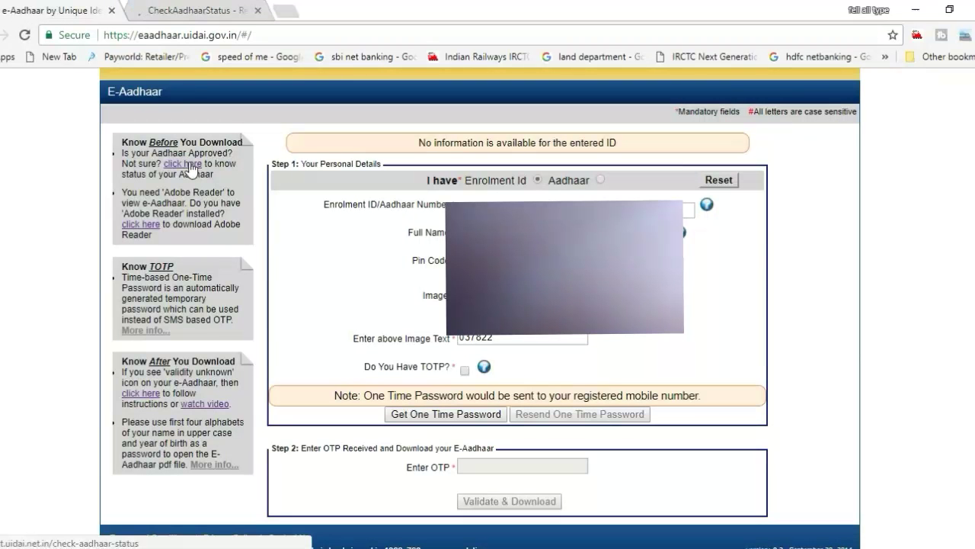
Review the Congratulation result showing the Aadhaar is generated, then go to Get Aadhaar Number on Mobile.
click(202, 8)
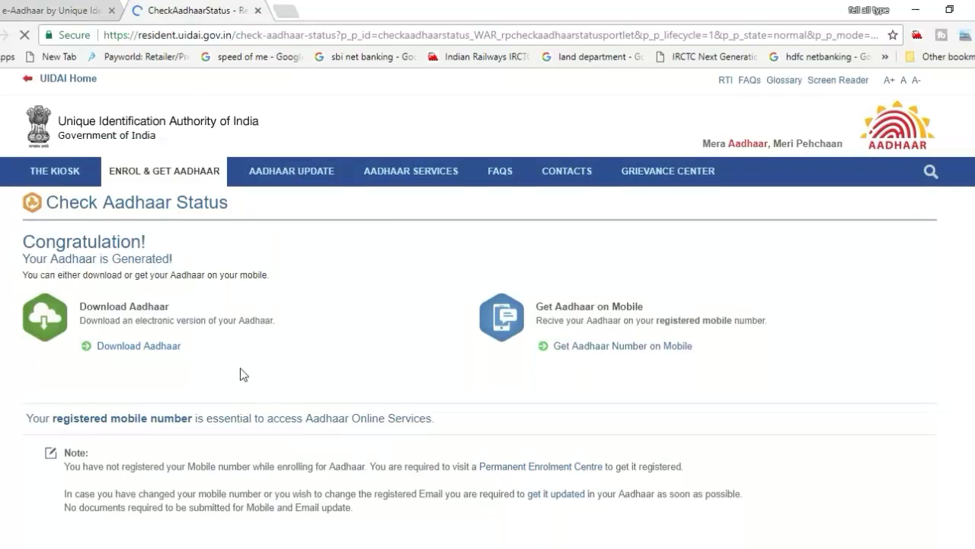
scroll(258, 356, down, 1)
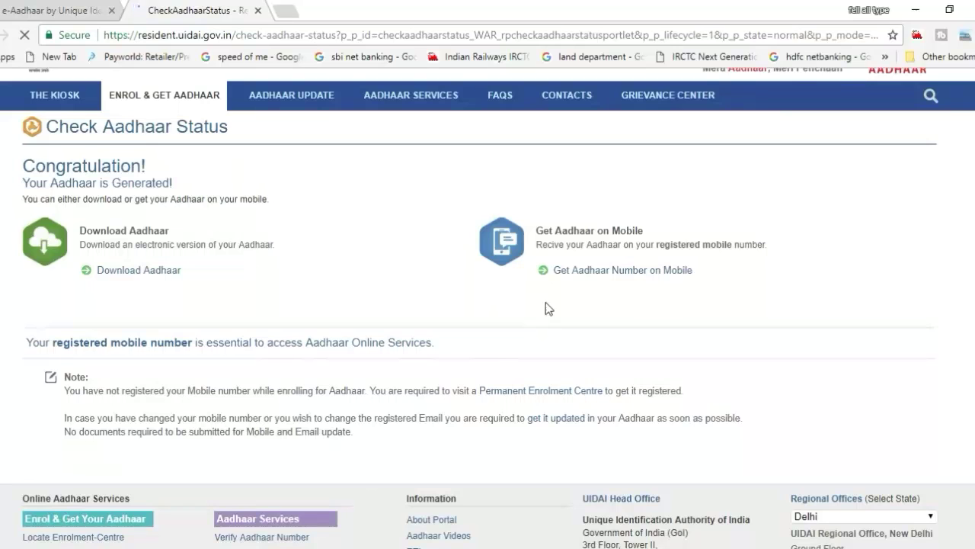
click(605, 271)
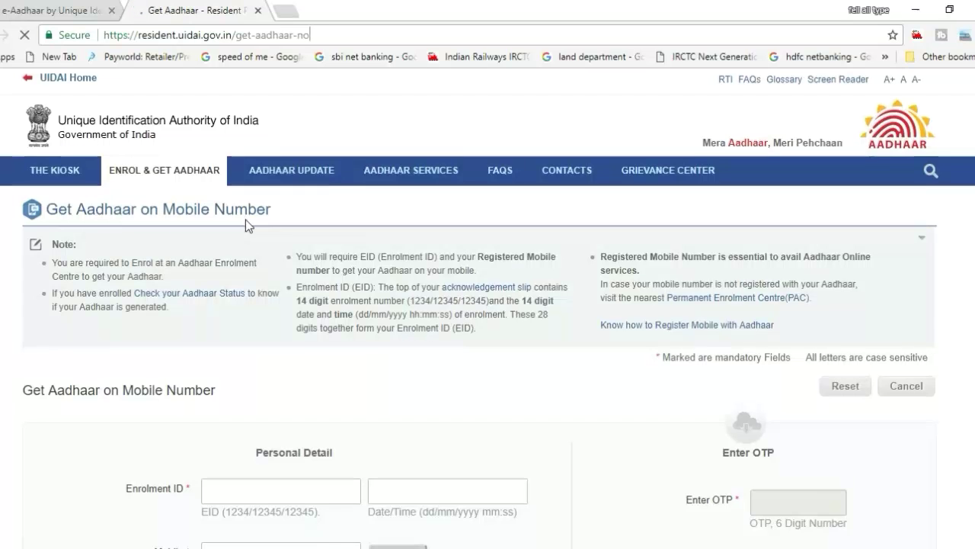
Enter the enrolment ID and the registered mobile number on the Get Aadhaar on Mobile form.
scroll(248, 223, down, 3)
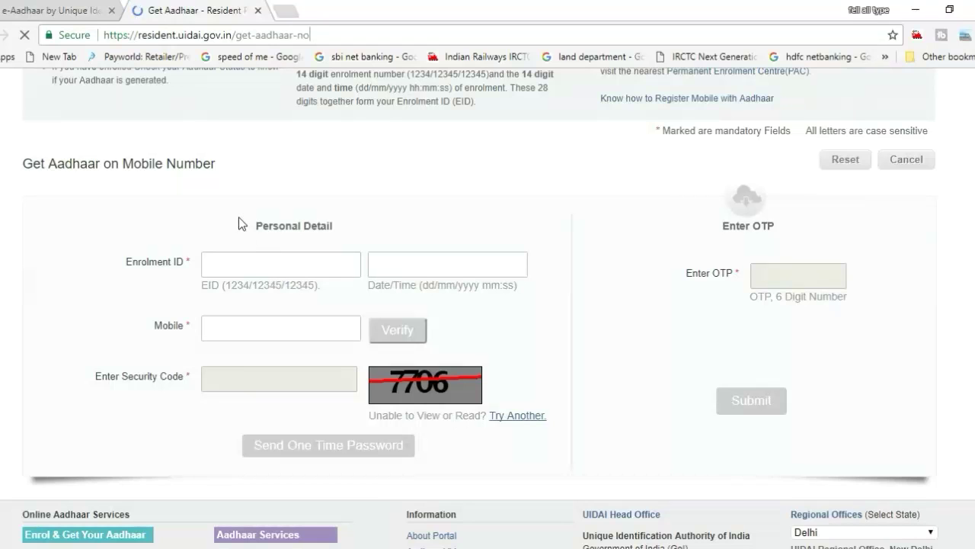
click(214, 265)
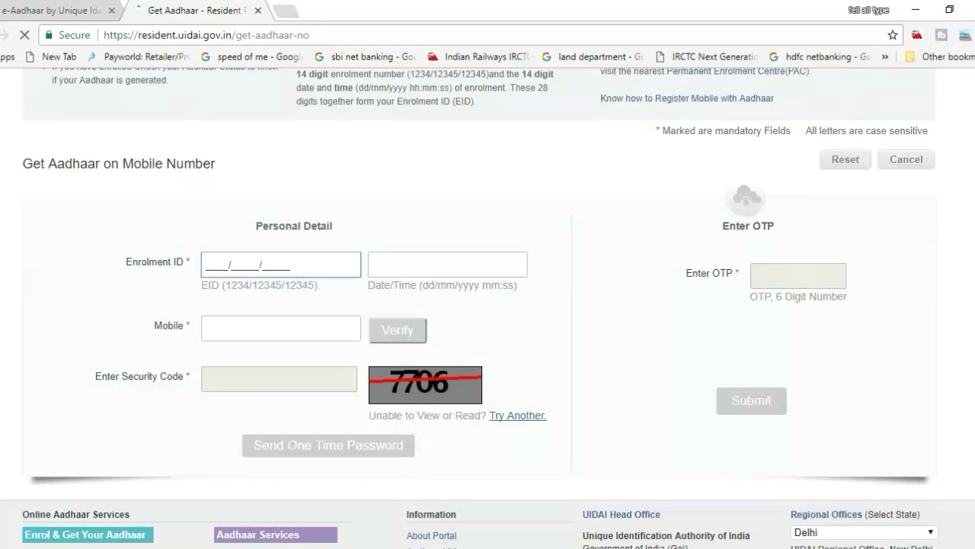
text(152)
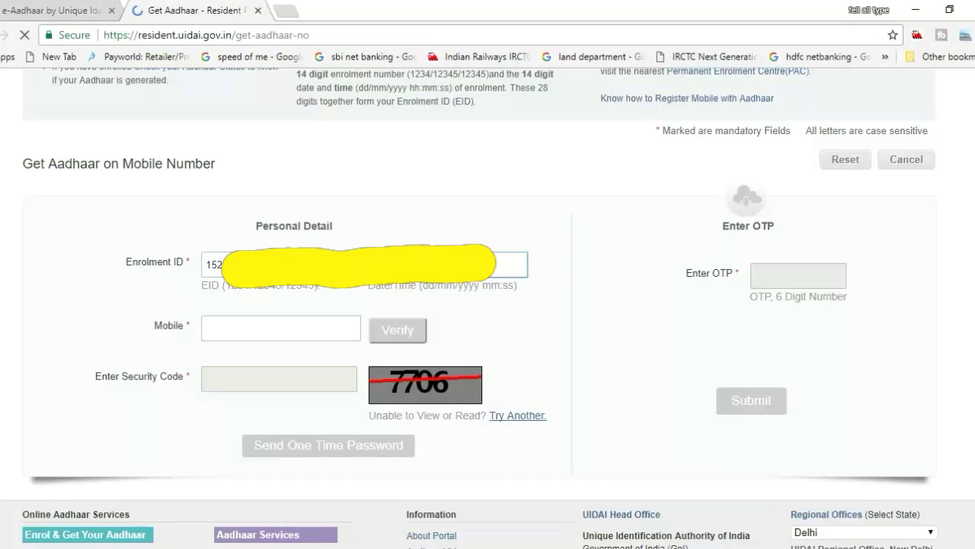
click(228, 327)
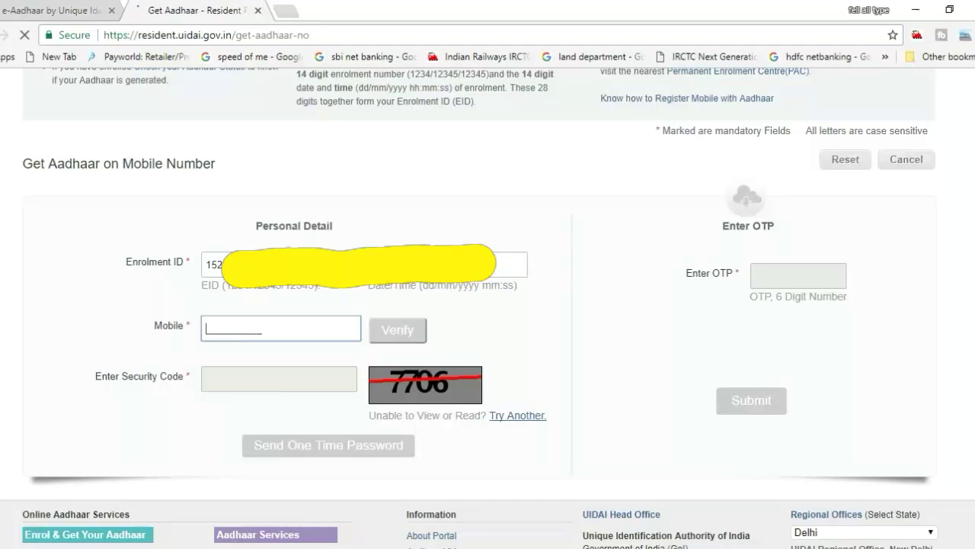
text(99)
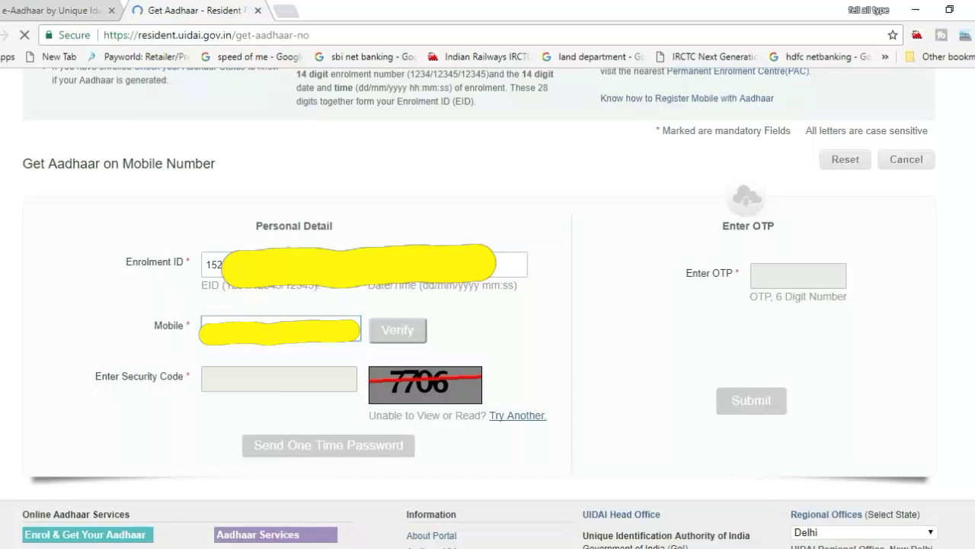
Verify the mobile number until it is confirmed to match the records.
click(318, 374)
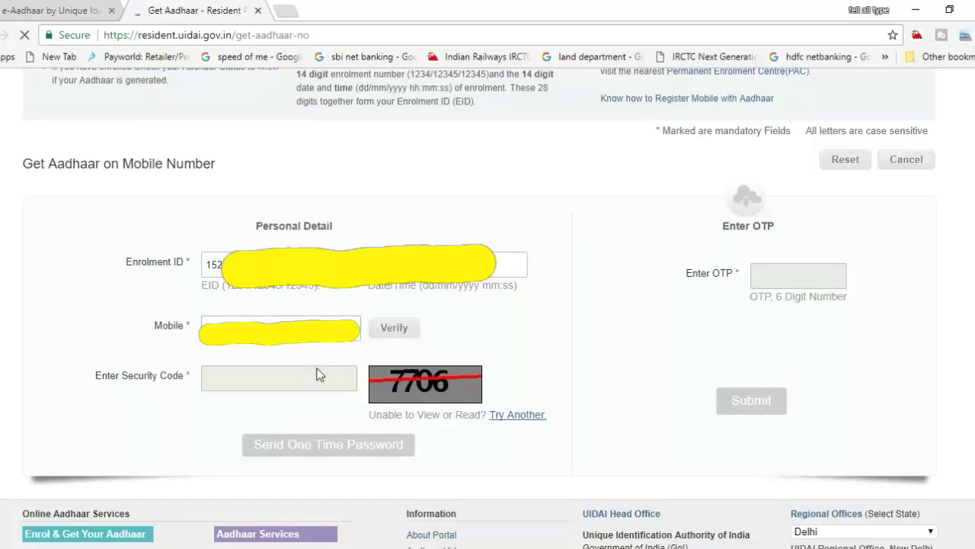
click(393, 333)
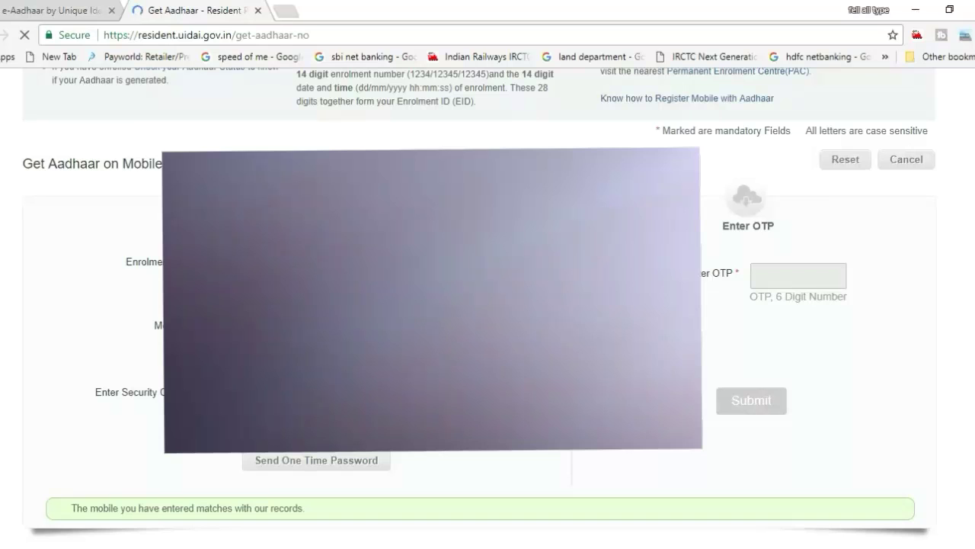
Send a one-time password to the mobile, enter the received 6-digit code and submit it.
click(293, 463)
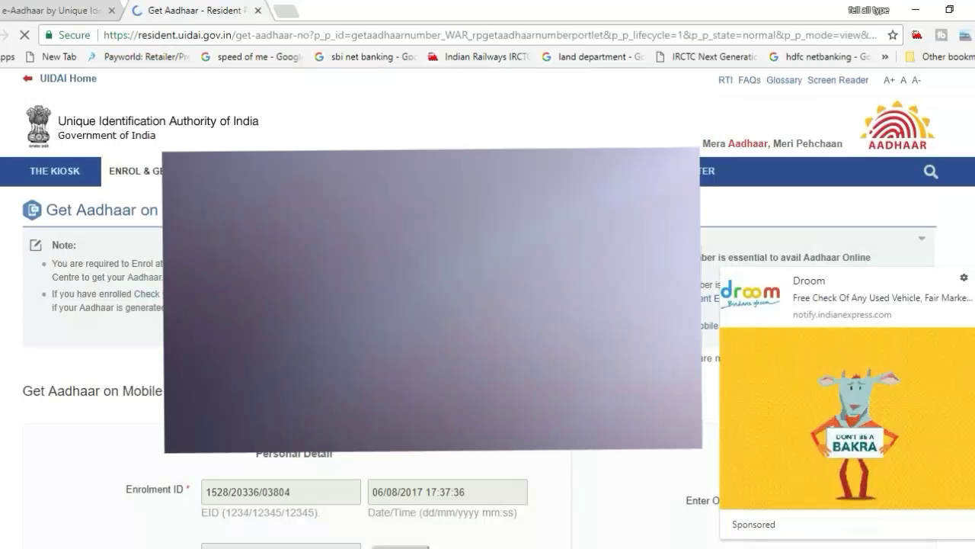
scroll(488, 305, down, 3)
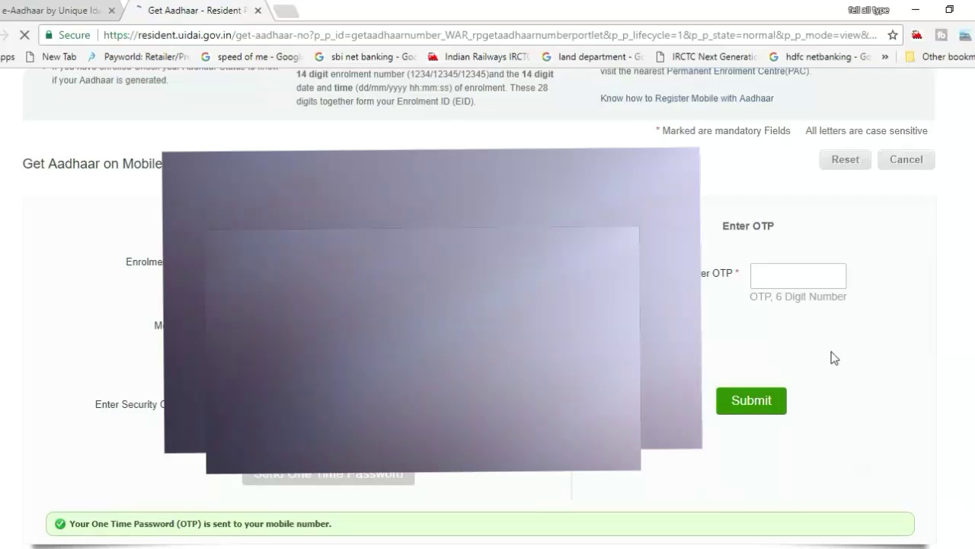
scroll(762, 366, up, 1)
click(756, 355)
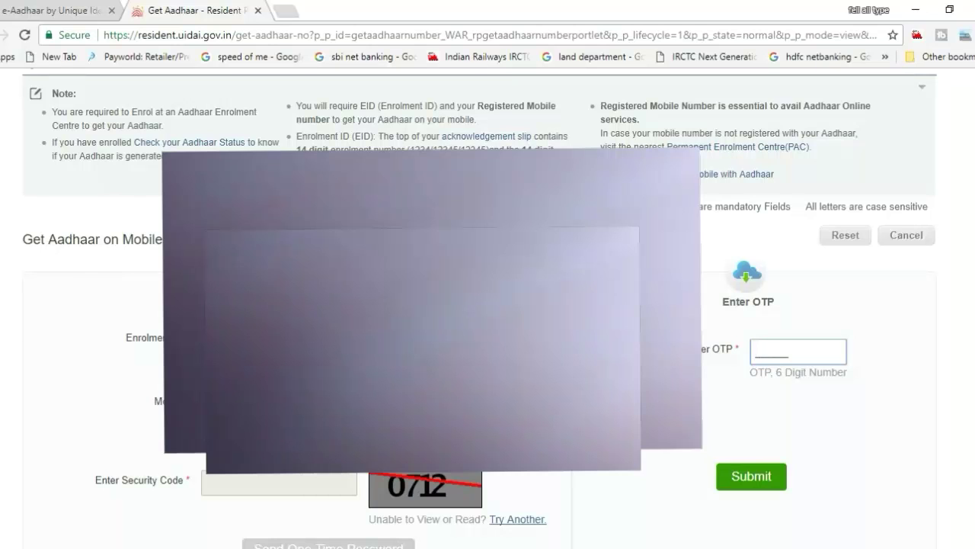
click(757, 480)
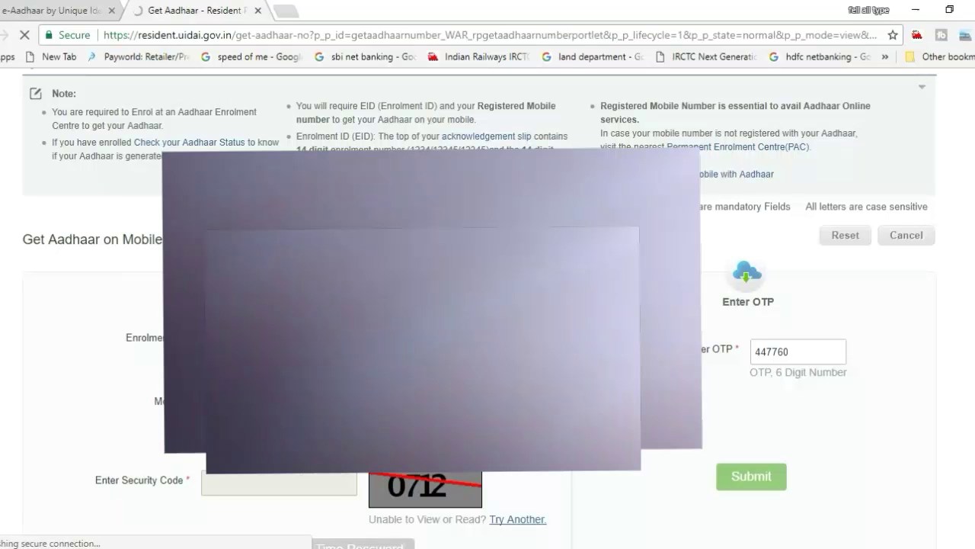
scroll(379, 332, down, 3)
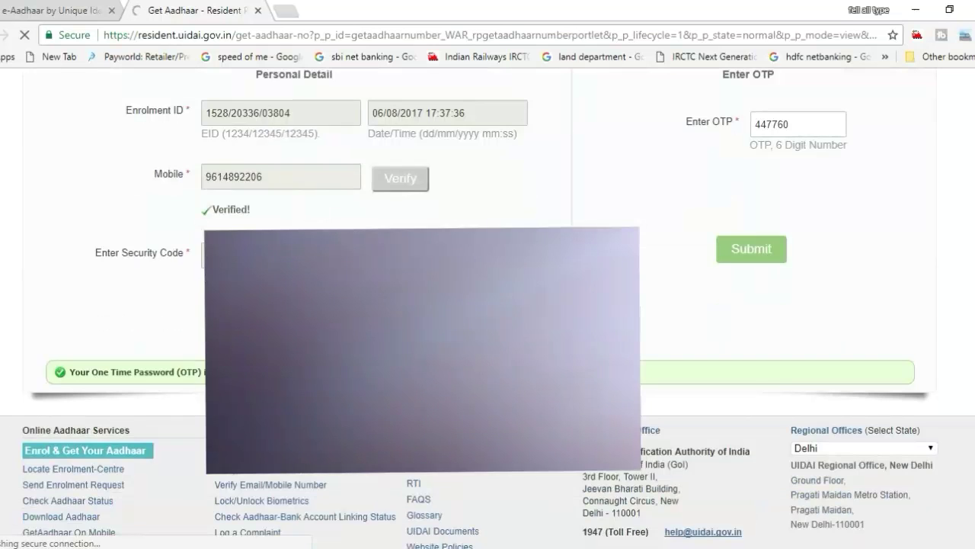
From the Congratulation page, open Download Aadhaar in a new tab.
scroll(379, 332, up, 5)
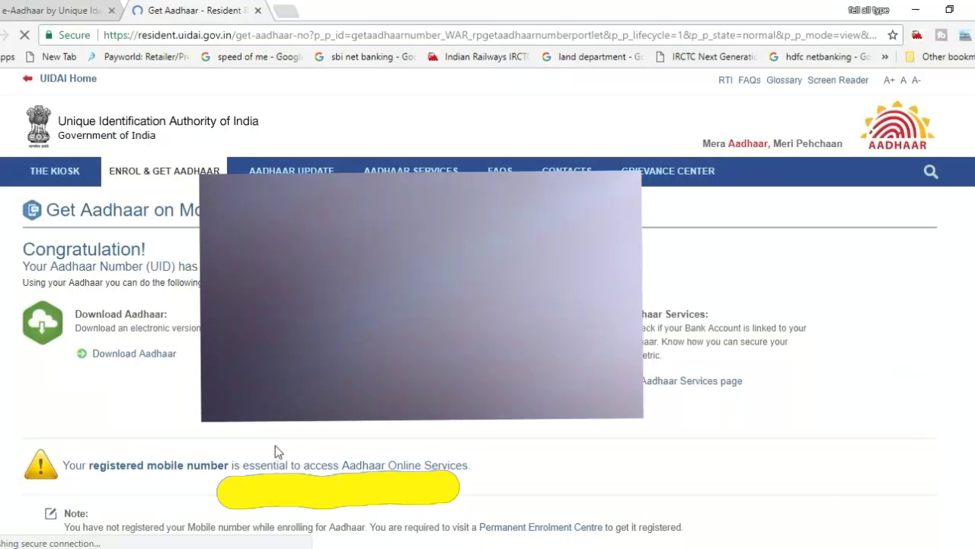
scroll(532, 412, down, 1)
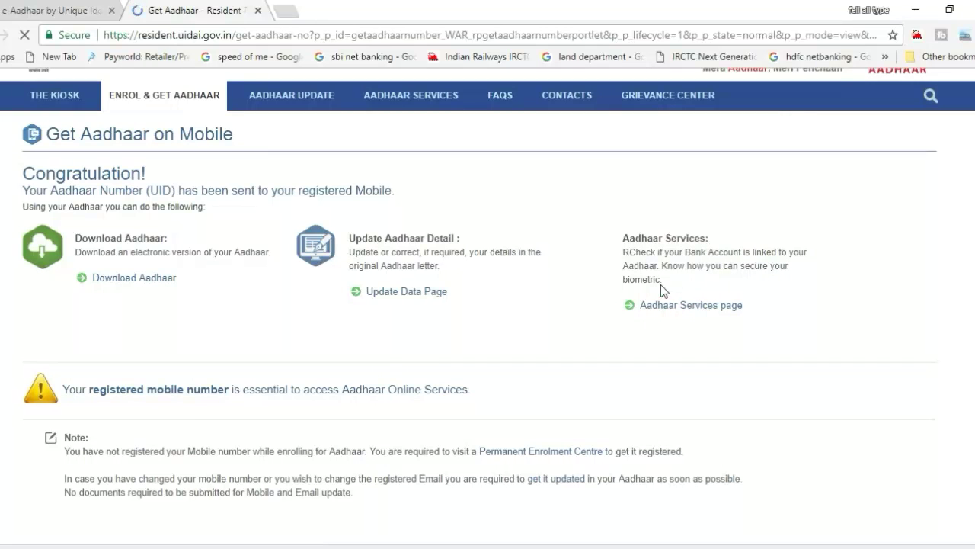
click(721, 305)
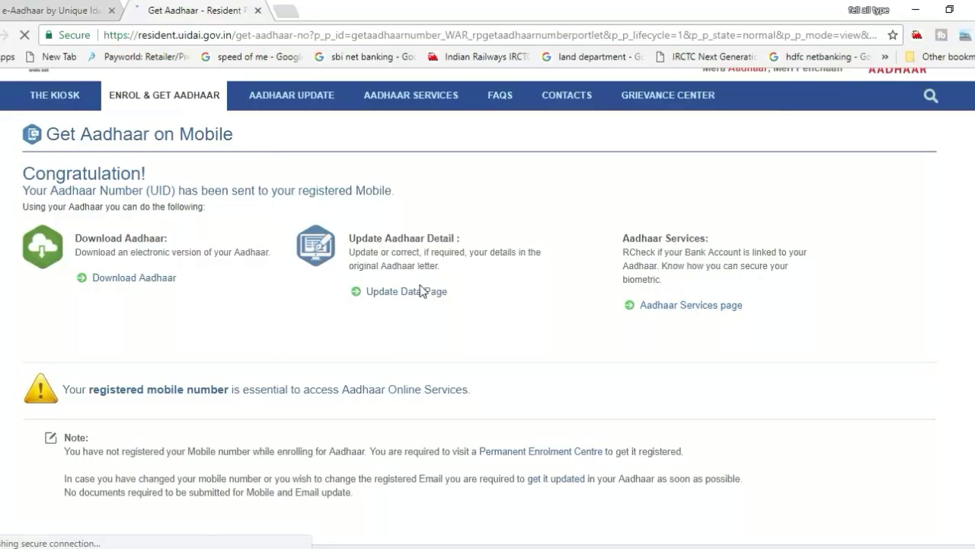
click(136, 279)
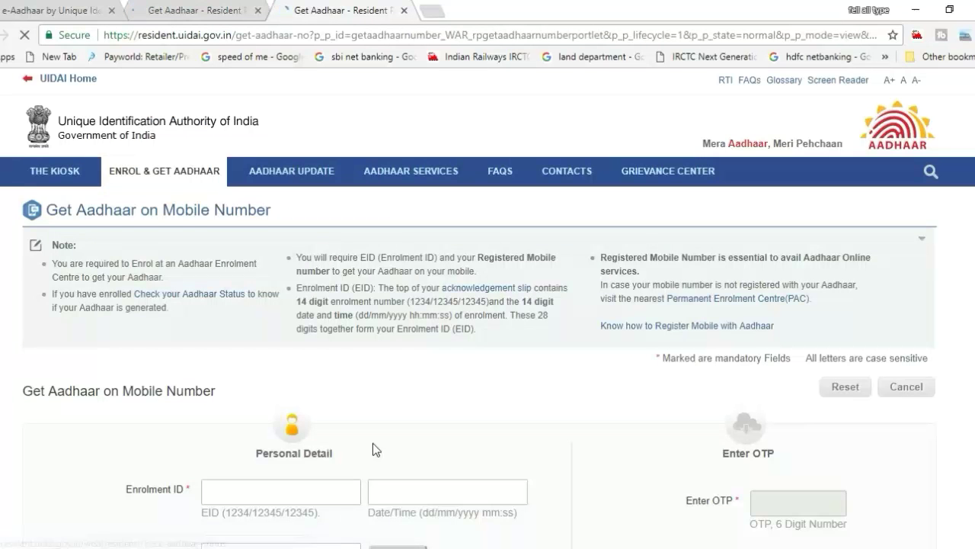
scroll(372, 446, down, 3)
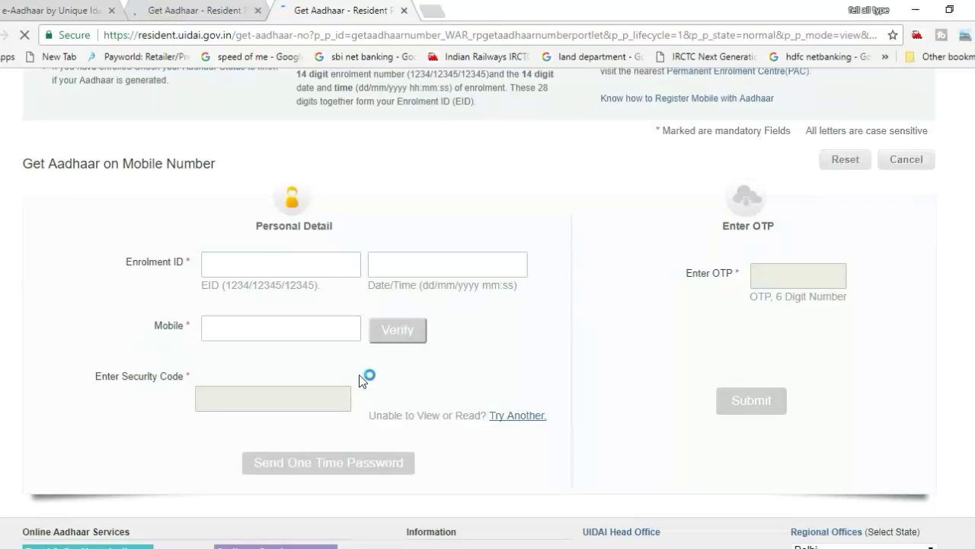
scroll(359, 374, down, 1)
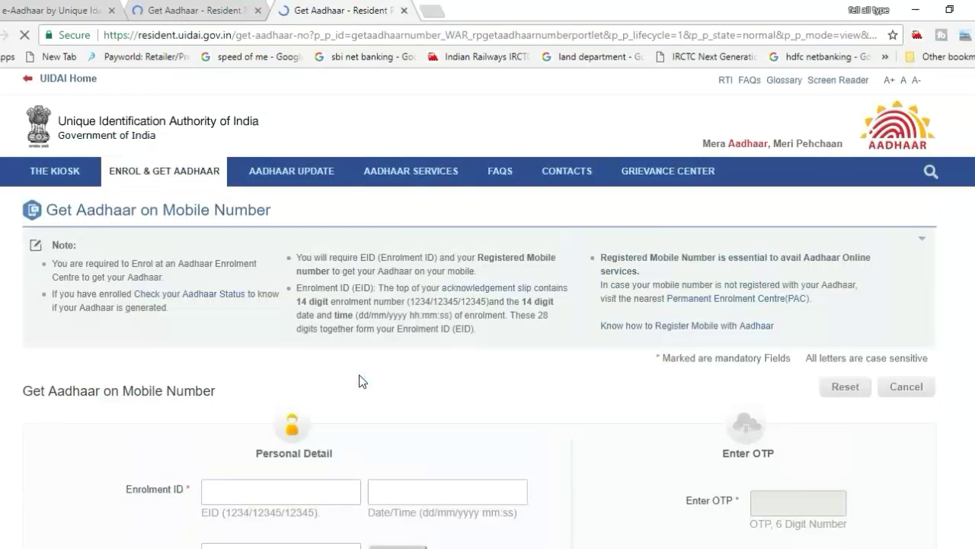
Close the extra Get Aadhaar tab and return to the E-Aadhaar download form.
click(69, 6)
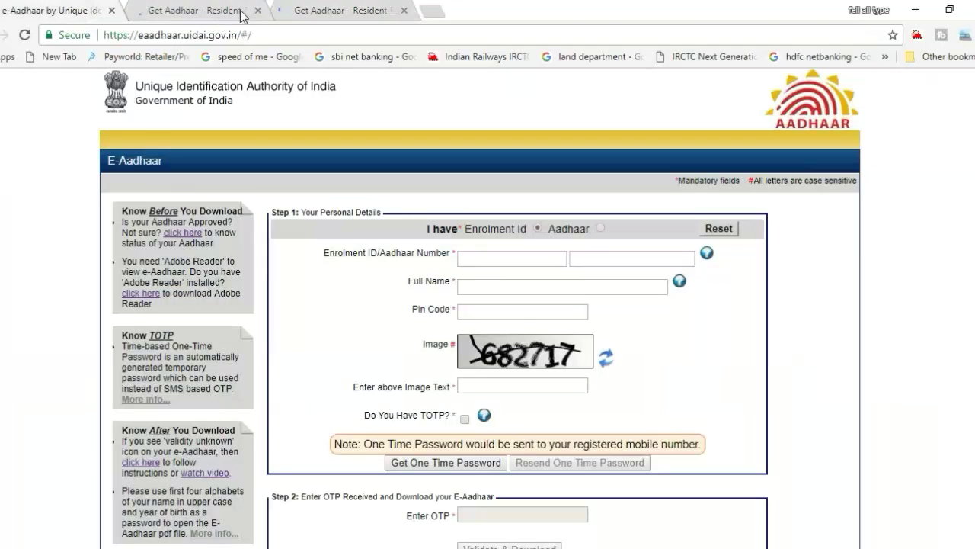
click(257, 10)
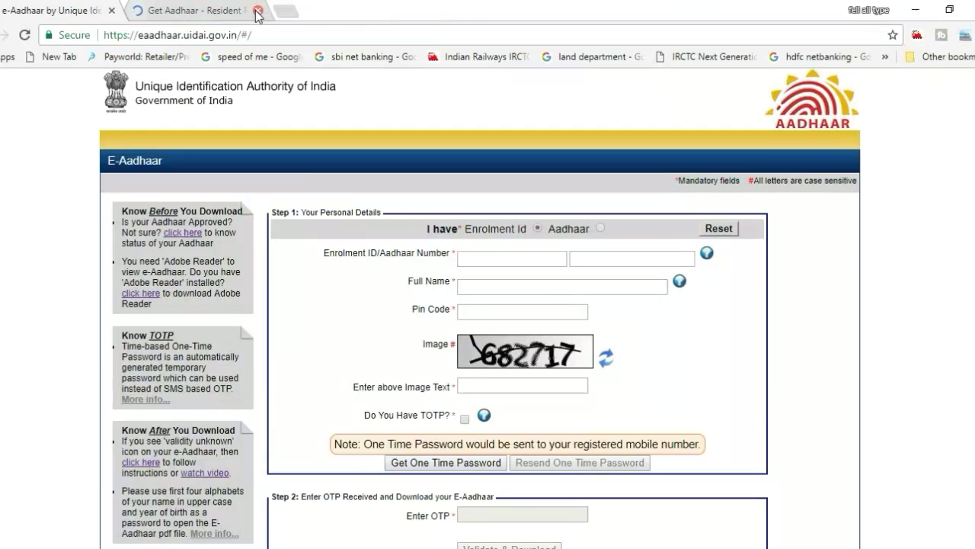
click(206, 10)
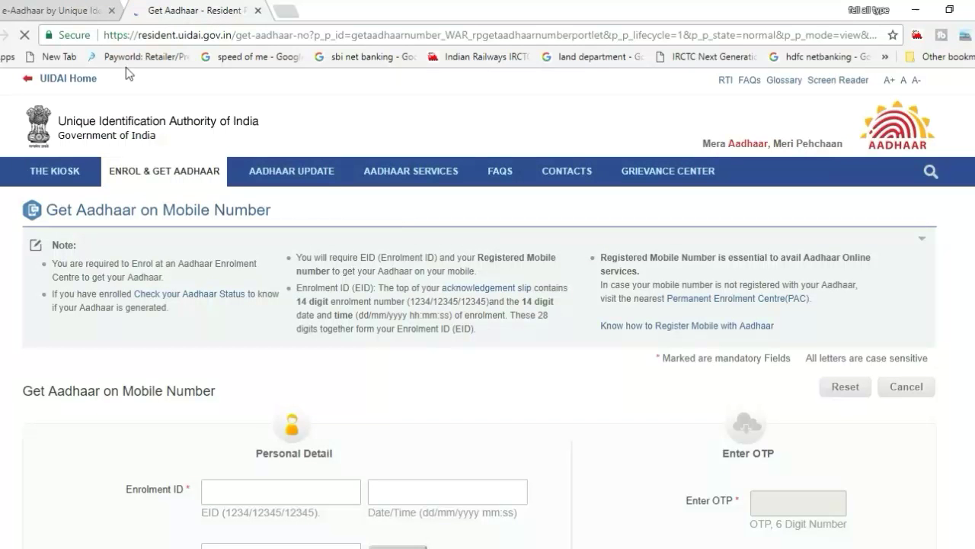
click(47, 9)
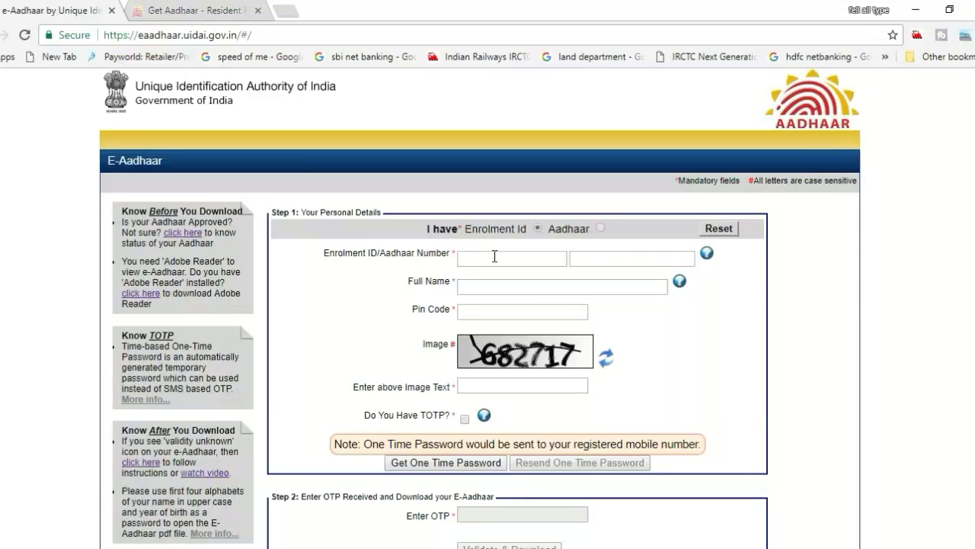
Choose Aadhaar number as the identifier, enter the number and image text 682717.
click(461, 258)
click(599, 229)
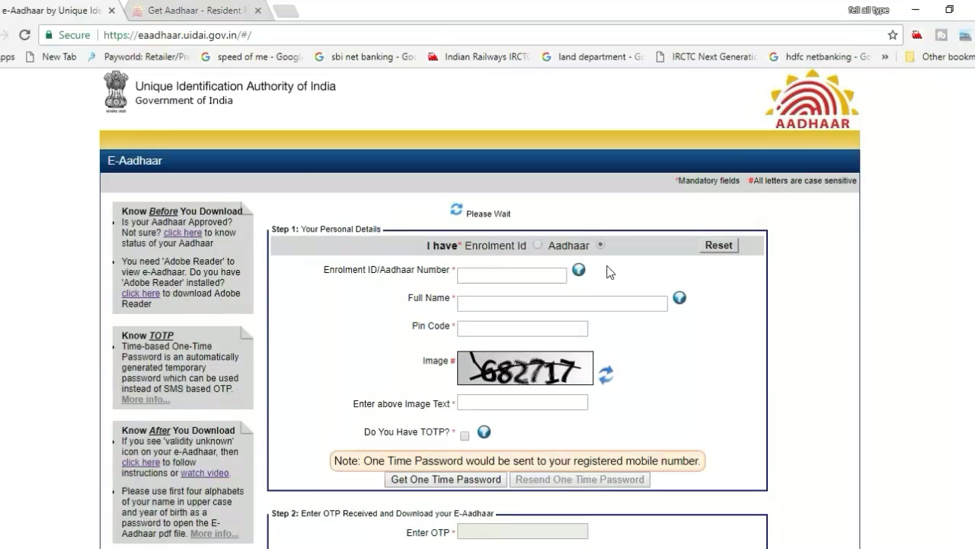
click(465, 273)
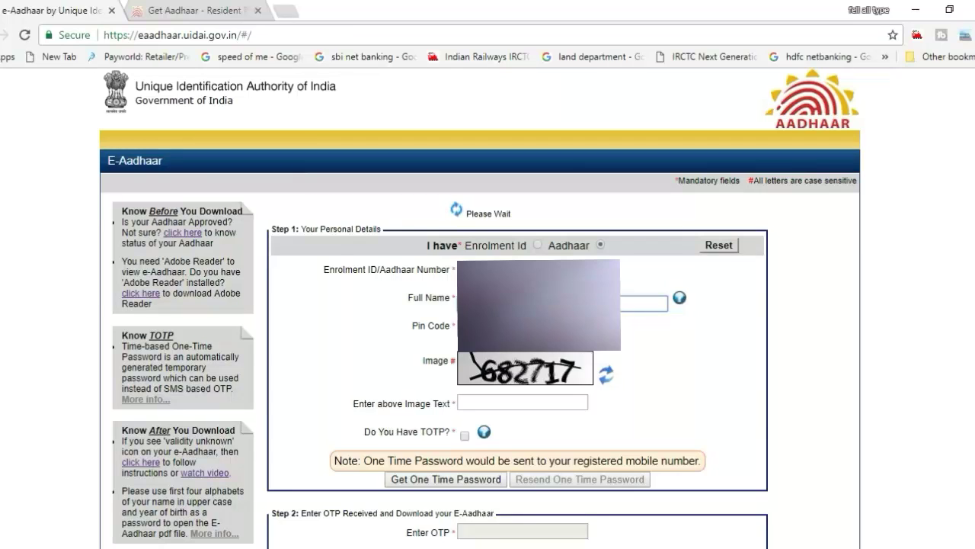
key(Tab)
key(Tab)
text(68)
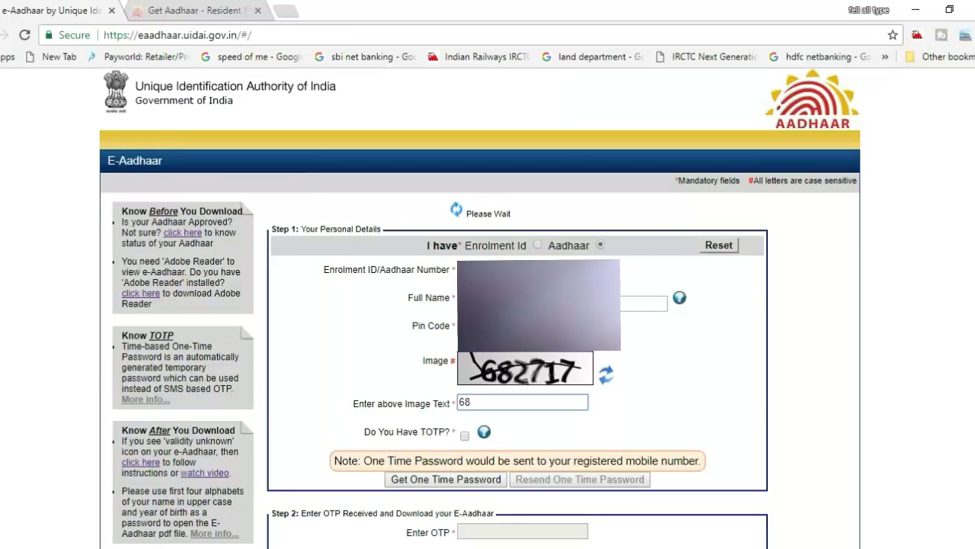
text(2717)
Copy the entered Aadhaar number and request a one-time password.
right_click(479, 272)
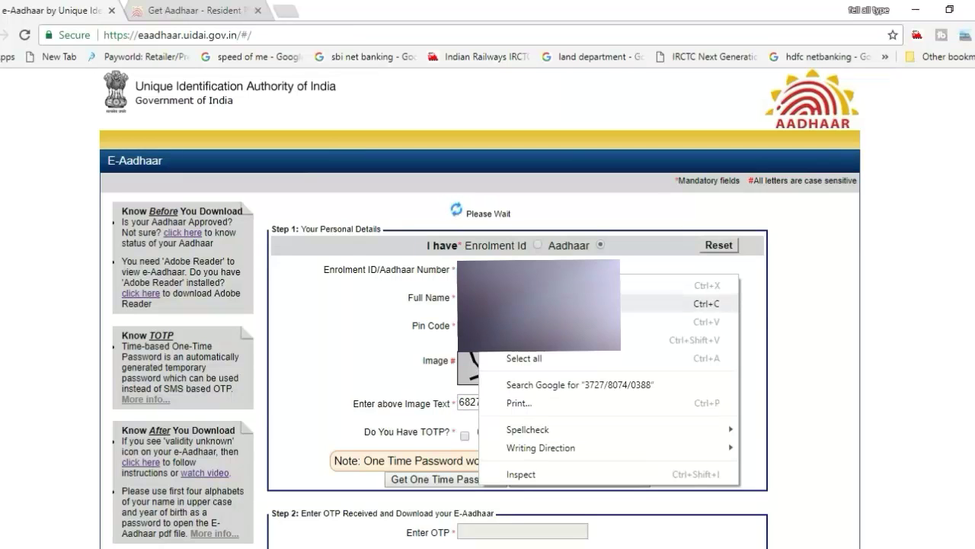
click(526, 303)
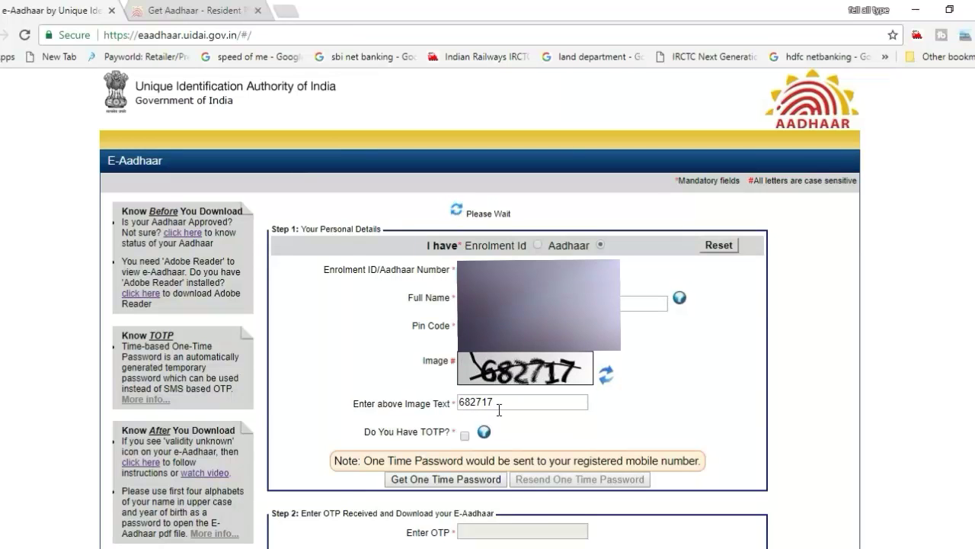
click(496, 480)
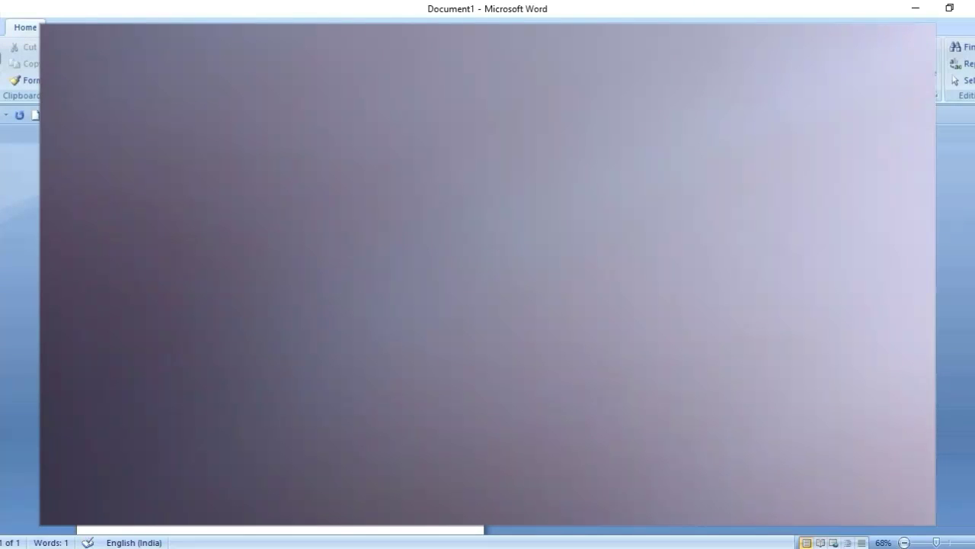
Minimize Word, dismiss the Important Note and select Aadhaar number as the identifier.
click(913, 10)
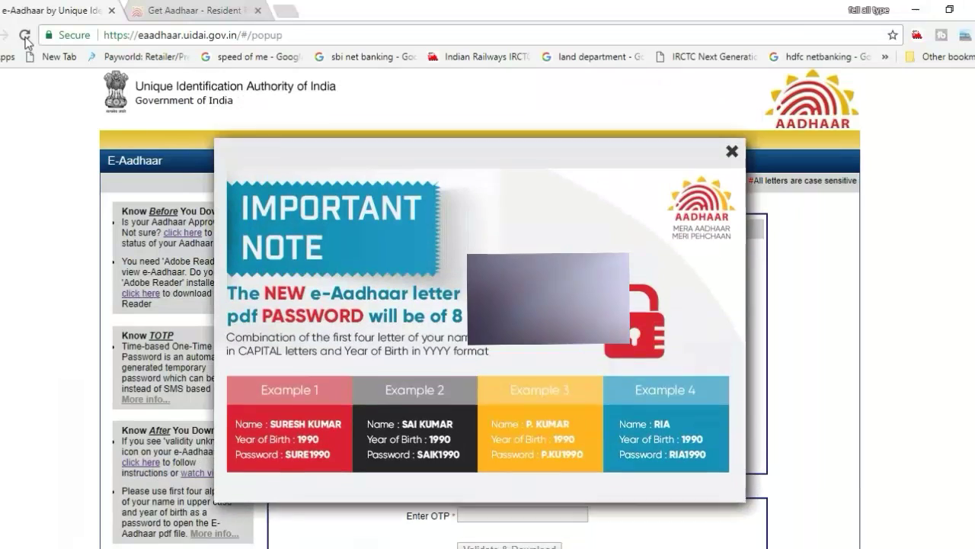
click(731, 172)
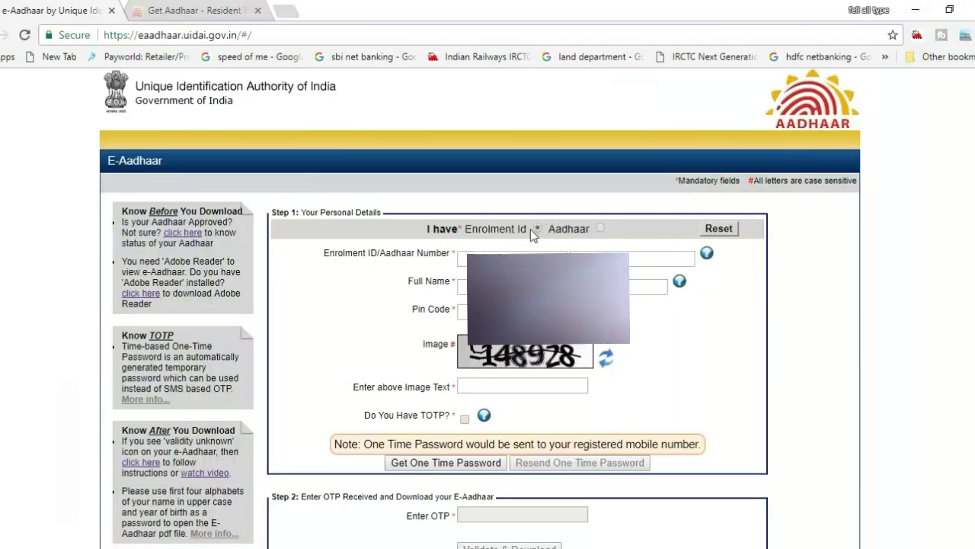
click(600, 229)
click(492, 258)
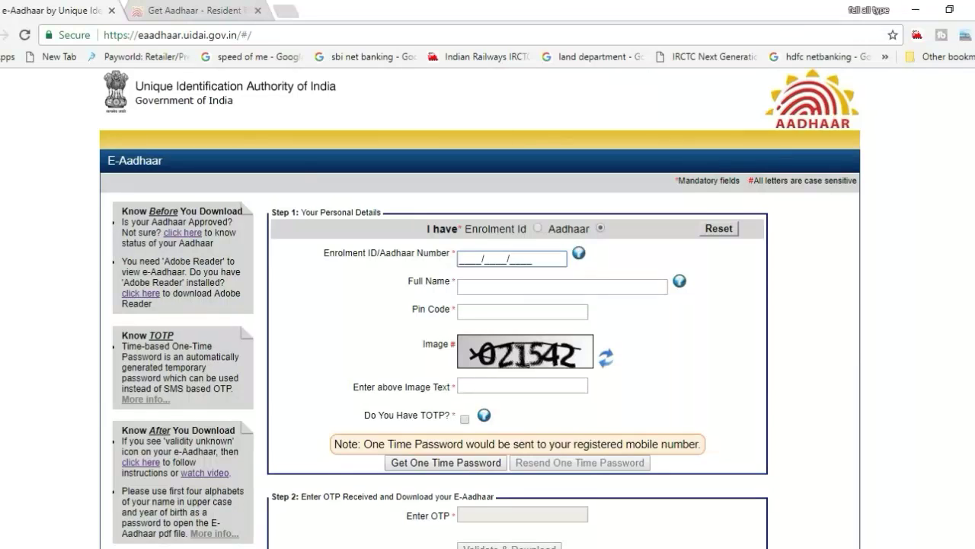
Enter the Aadhaar number, name, pin code and image text 021542, then request an OTP.
text(373)
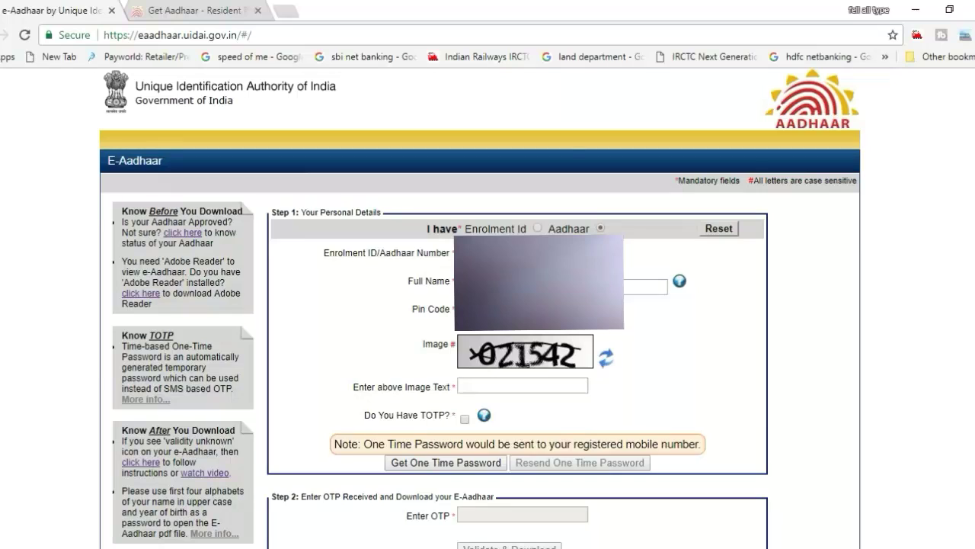
click(646, 287)
key(Tab)
click(523, 386)
text(021542)
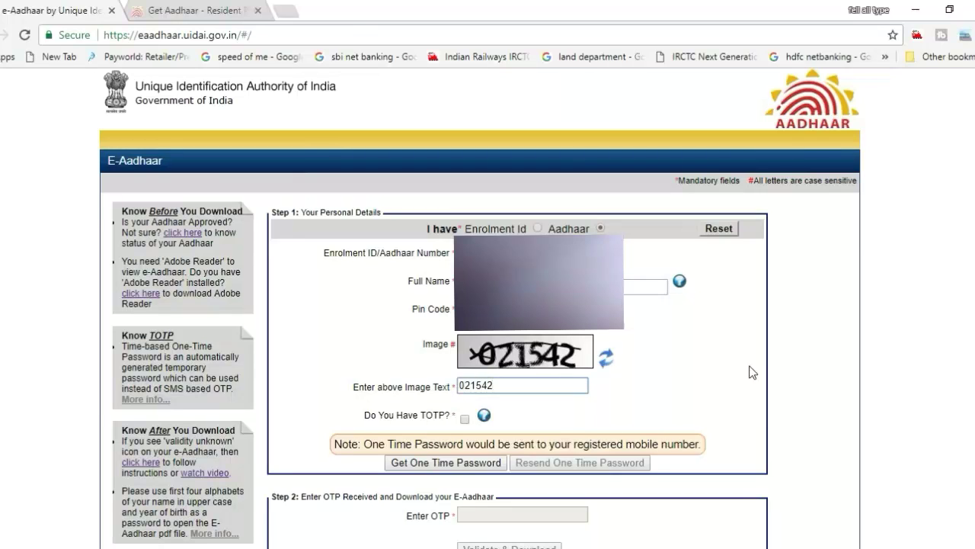
click(472, 461)
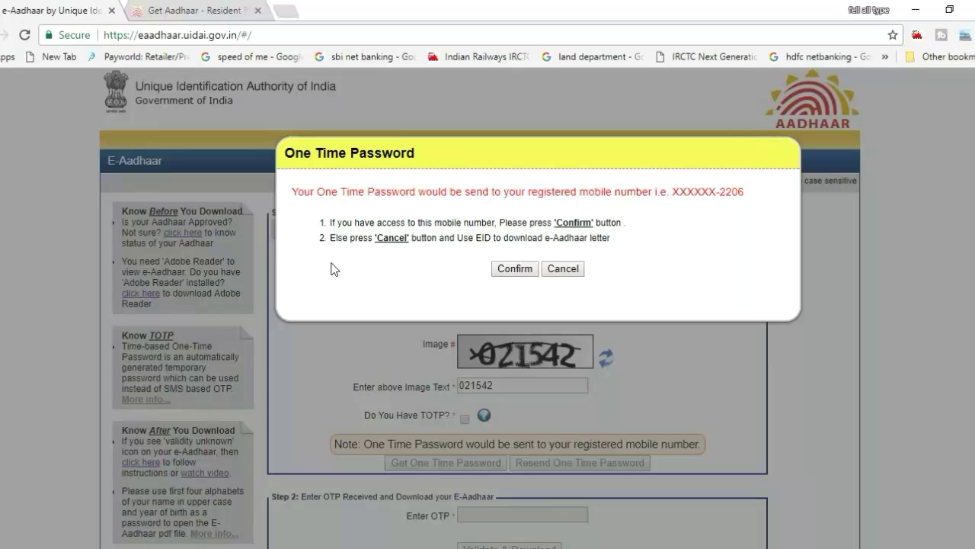
Confirm sending the OTP to the registered mobile number.
click(515, 269)
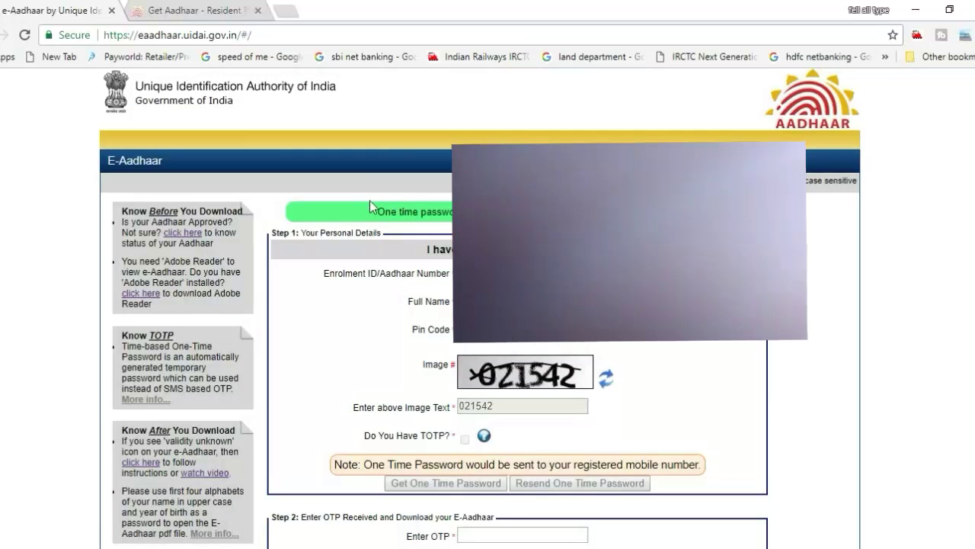
drag(377, 211, 453, 212)
click(702, 347)
scroll(702, 347, down, 1)
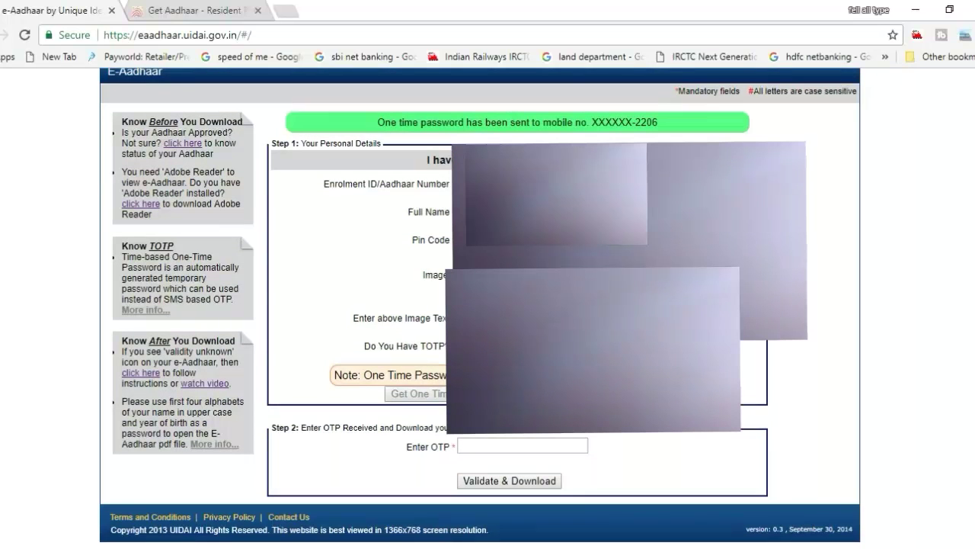
Enter the received OTP, download the e-Aadhaar PDF, and show it in its folder.
click(487, 443)
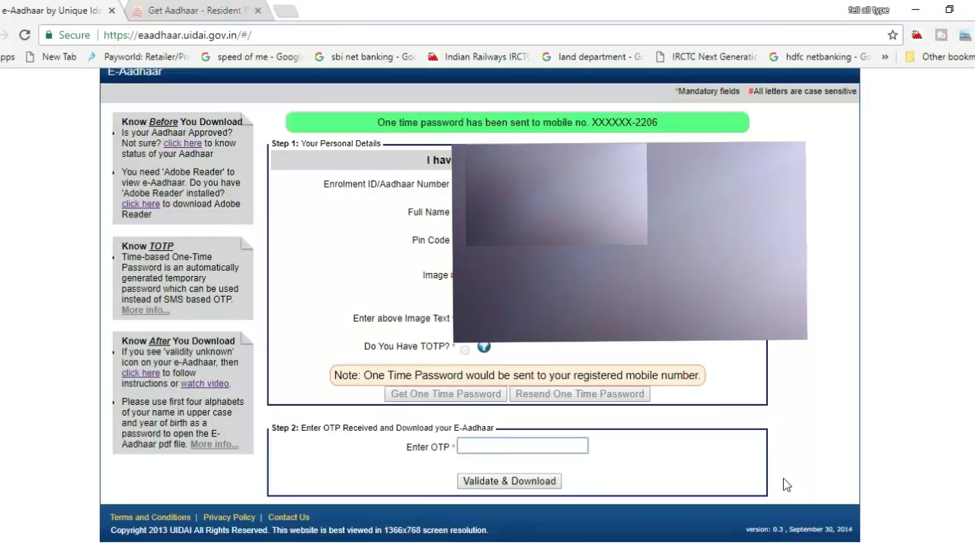
text(••)
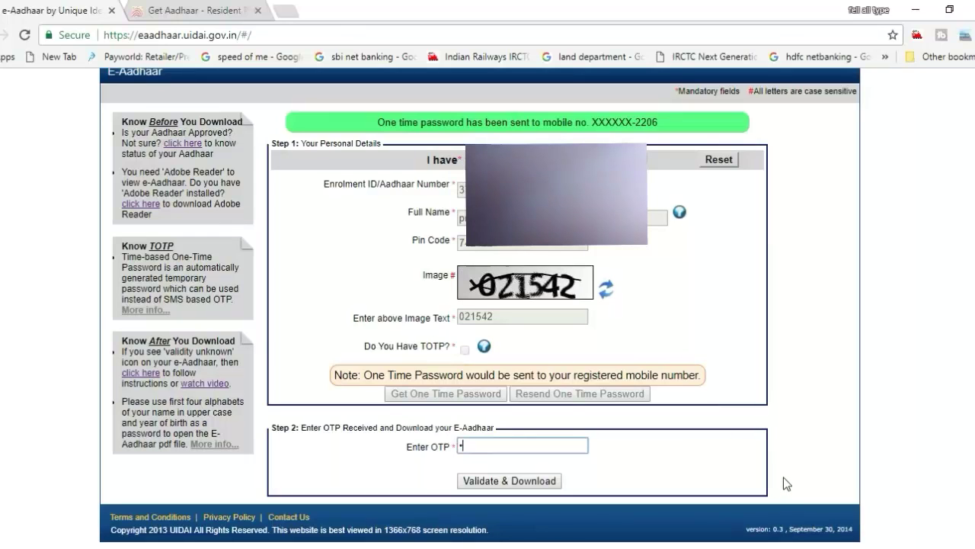
text(••••)
click(541, 481)
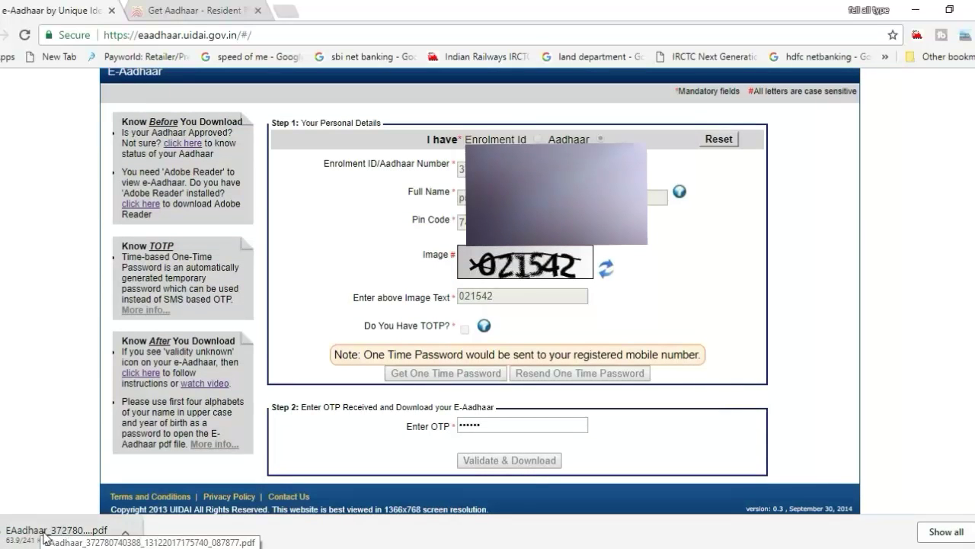
click(126, 532)
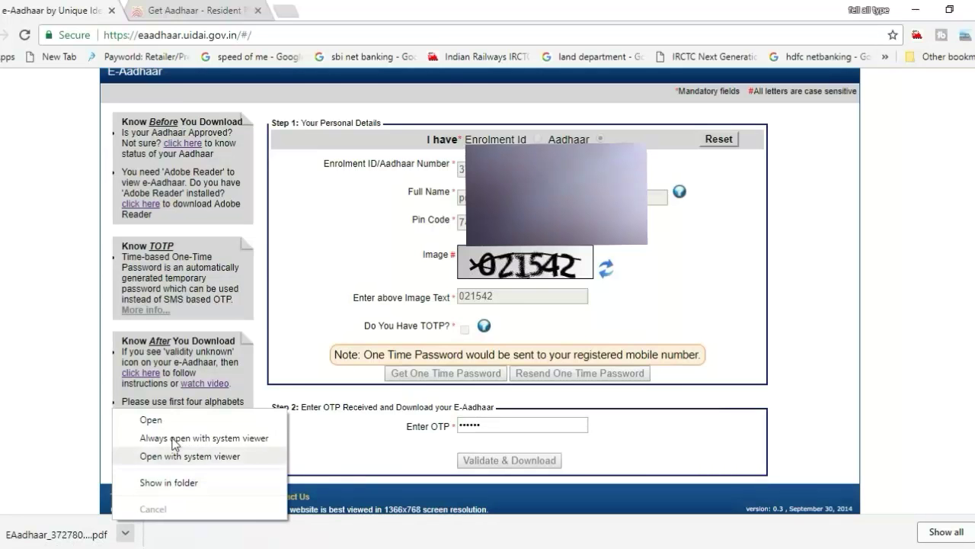
click(172, 484)
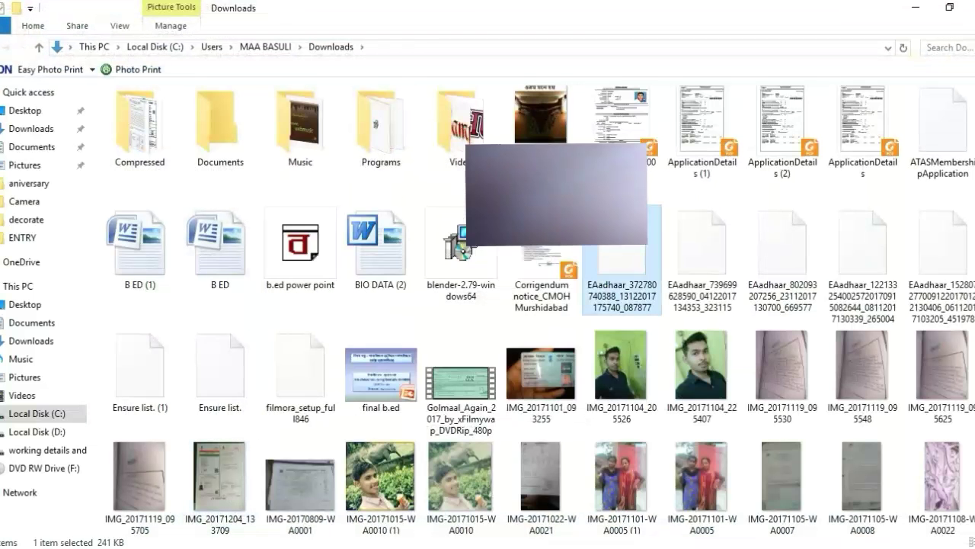
Open the downloaded EAadhaar PDF from Downloads in Adobe Reader.
right_click(643, 276)
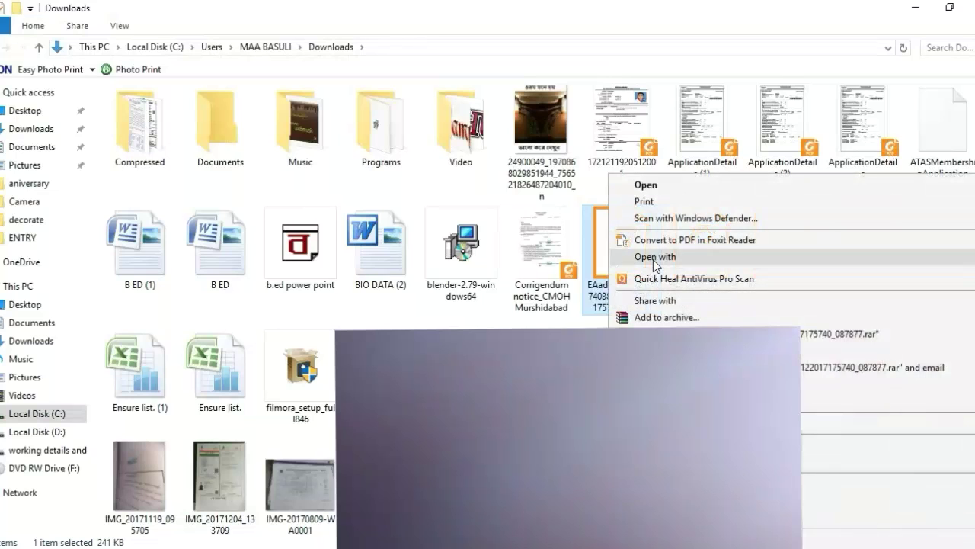
mouse_move(652, 259)
click(511, 275)
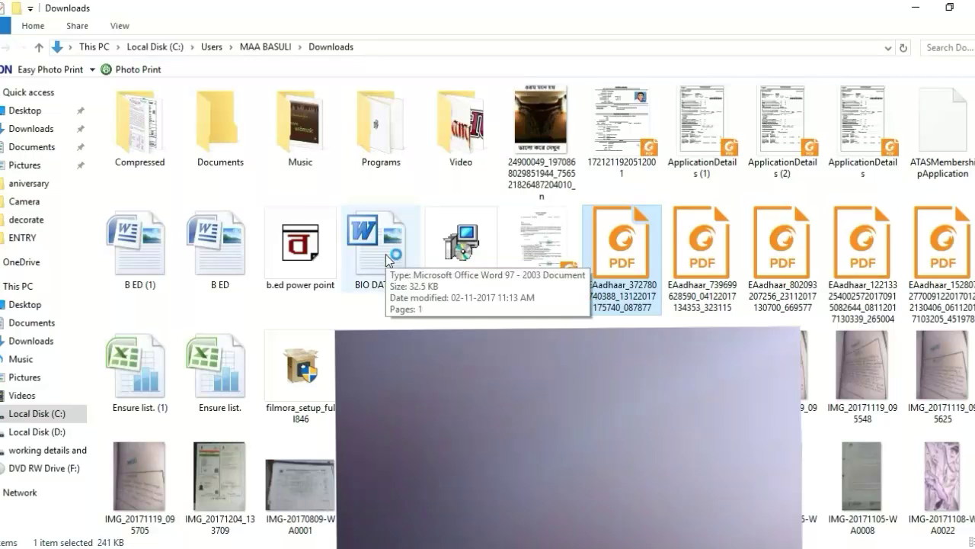
double_click(613, 251)
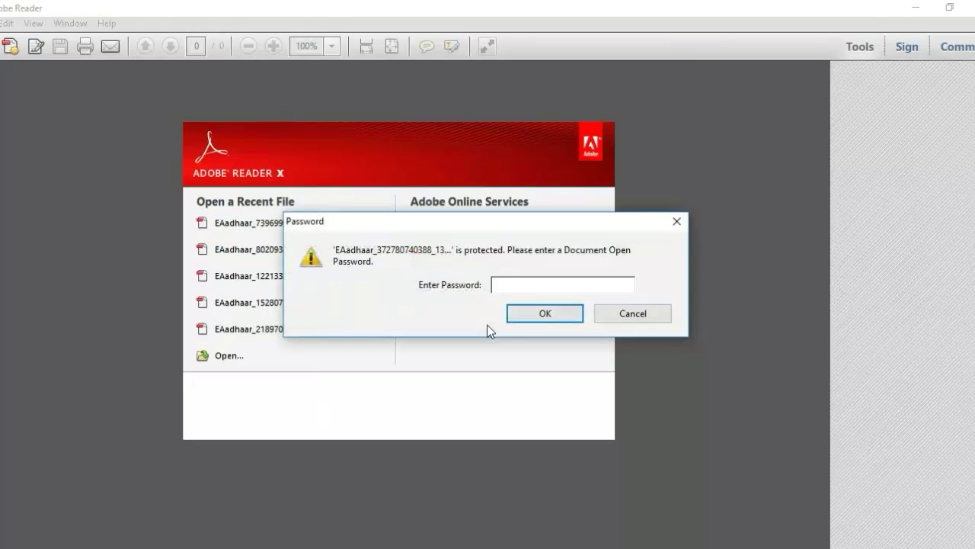
text(****)
Type the four-character document open password into the Enter Password field.
text(*)
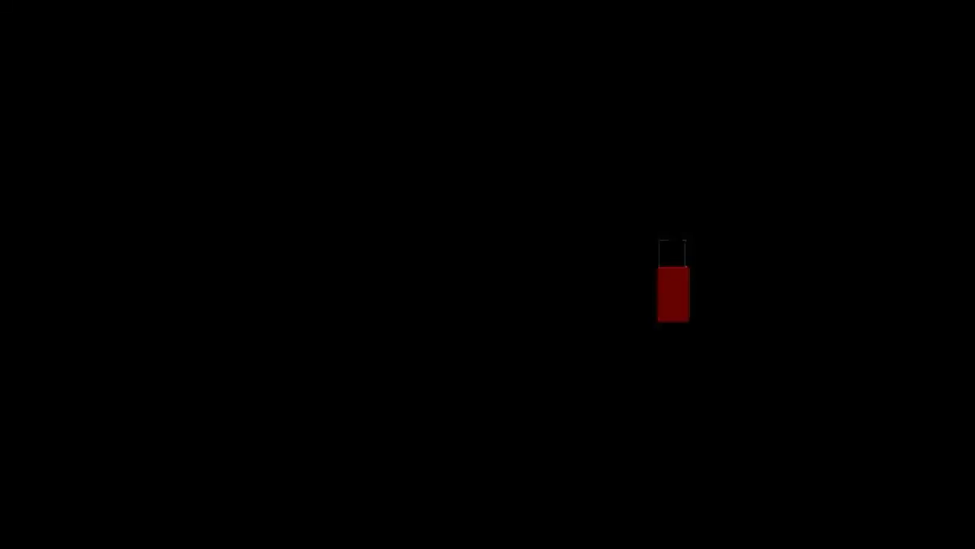